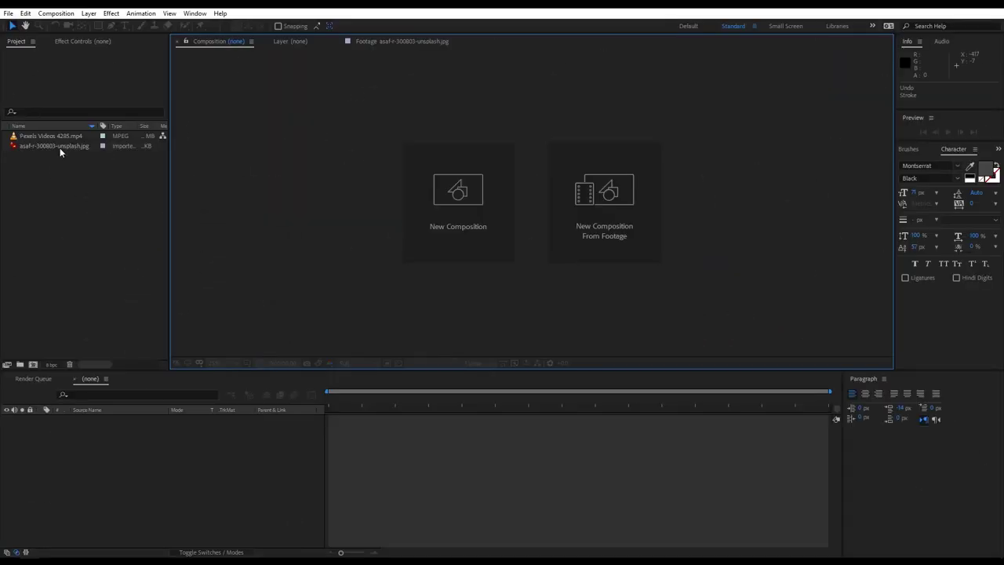
Step: Open the portrait jpg of the man by the sea in the Footage viewer
{"action": "double_click", "coordinate": [59, 147]}
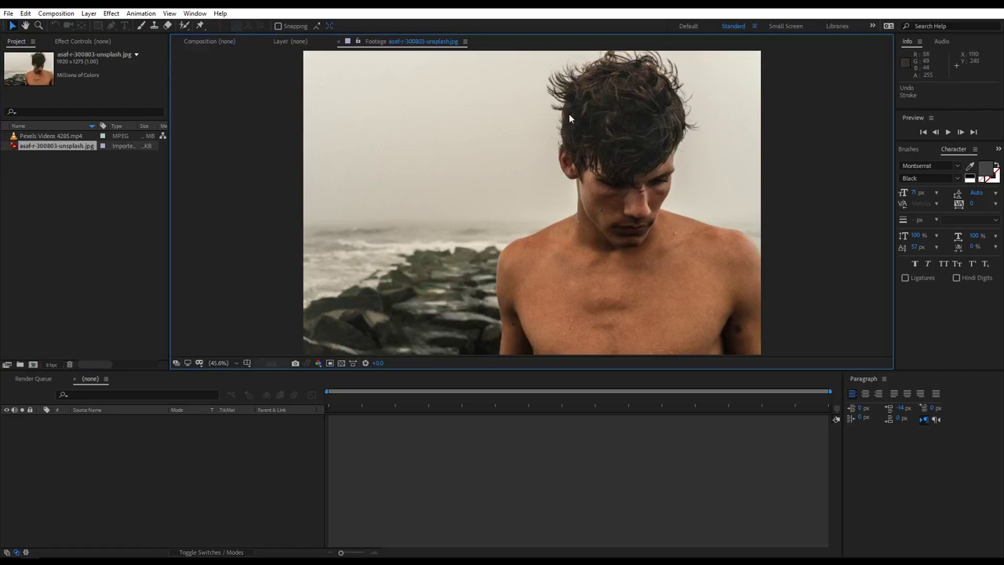
{"action": "left_click", "coordinate": [43, 139]}
{"action": "double_click", "coordinate": [43, 141]}
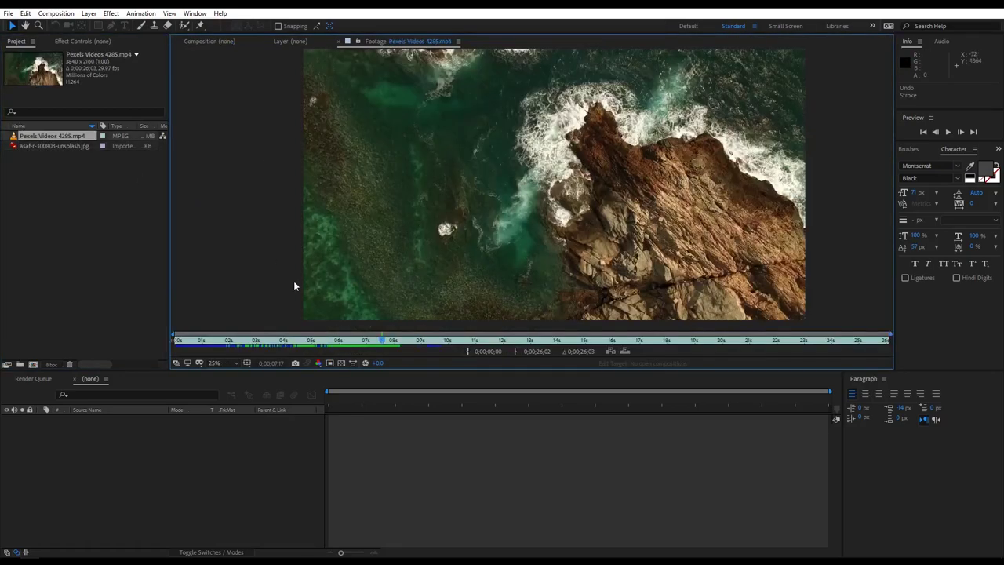
{"action": "left_click_drag", "start_coordinate": [358, 343], "coordinate": [339, 342]}
{"action": "key", "text": "space"}
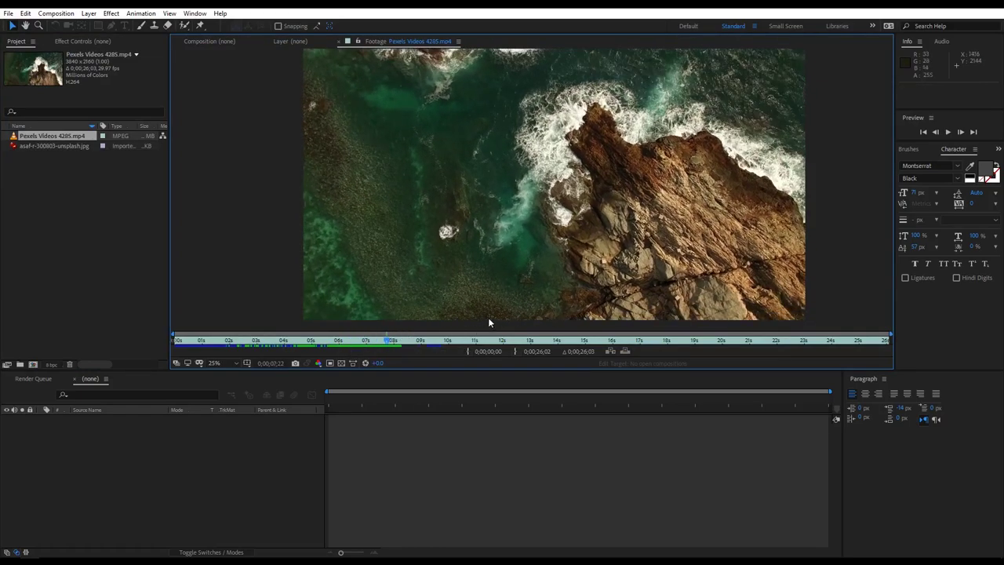
{"action": "double_click", "coordinate": [55, 146]}
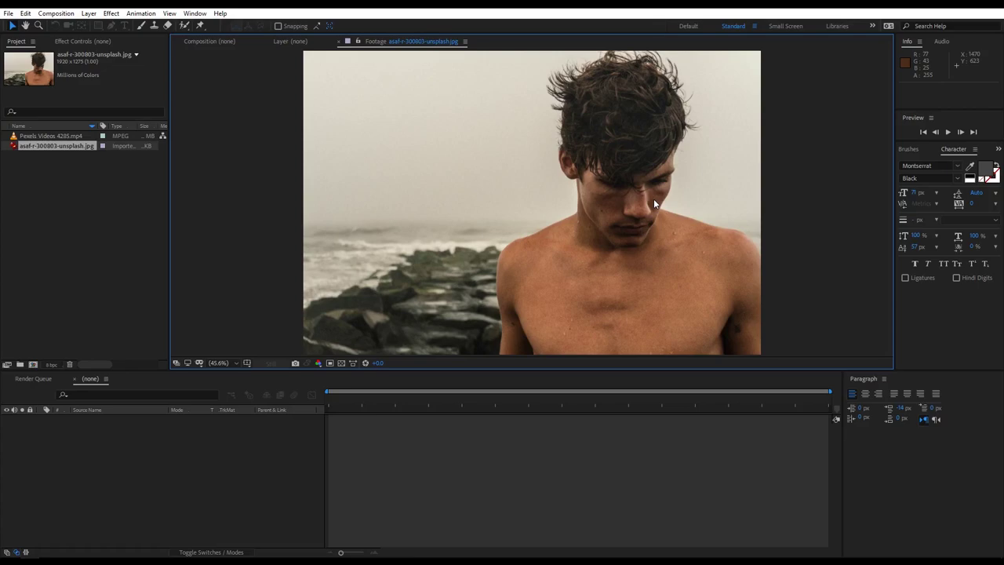
Step: Create a new 1920×1080, 30 fps, 5-second composition named 'Double Exposure'
{"action": "right_click", "coordinate": [66, 210]}
{"action": "left_click", "coordinate": [82, 216]}
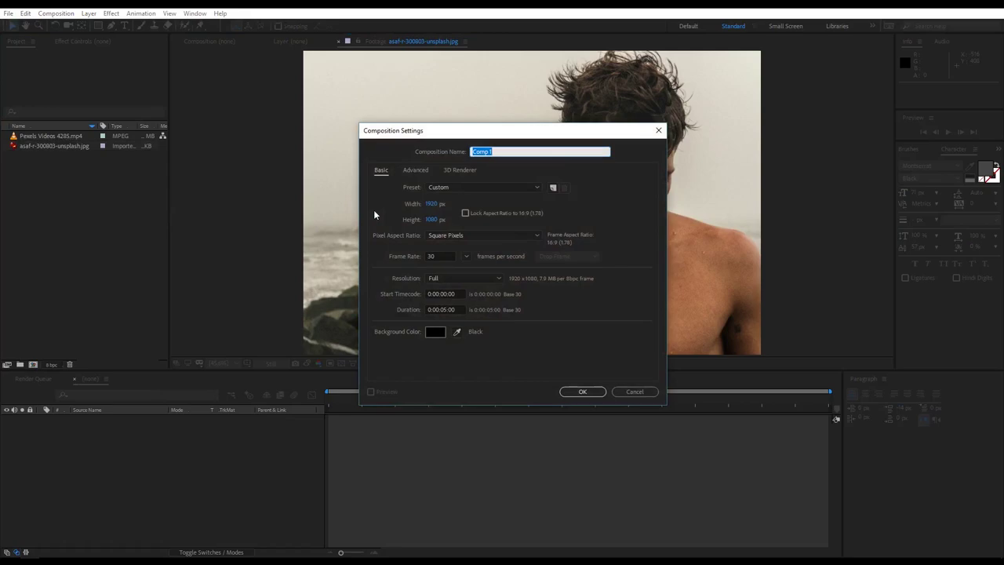
{"action": "type", "text": "Double Exposure"}
{"action": "left_click", "coordinate": [457, 308]}
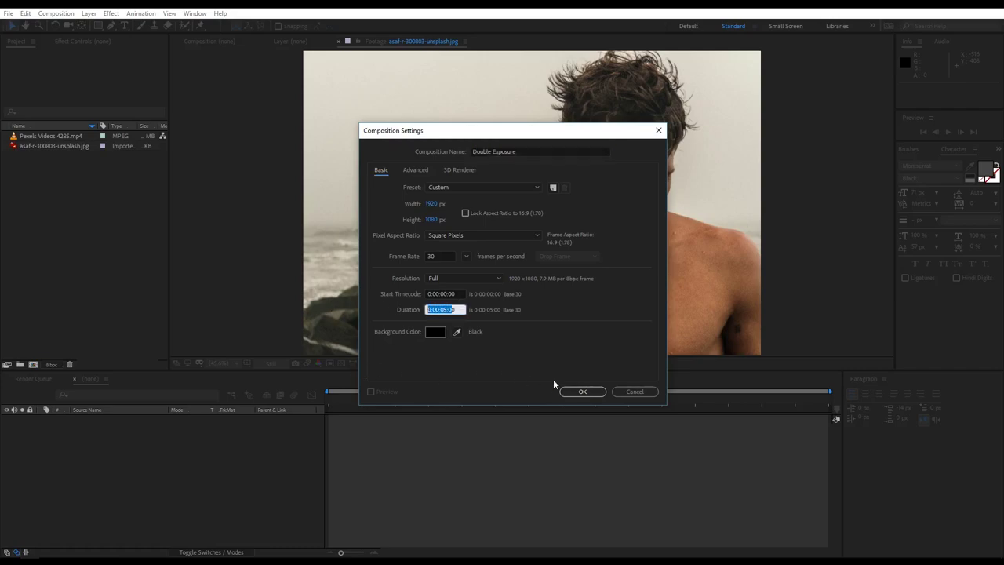
{"action": "left_click", "coordinate": [580, 391]}
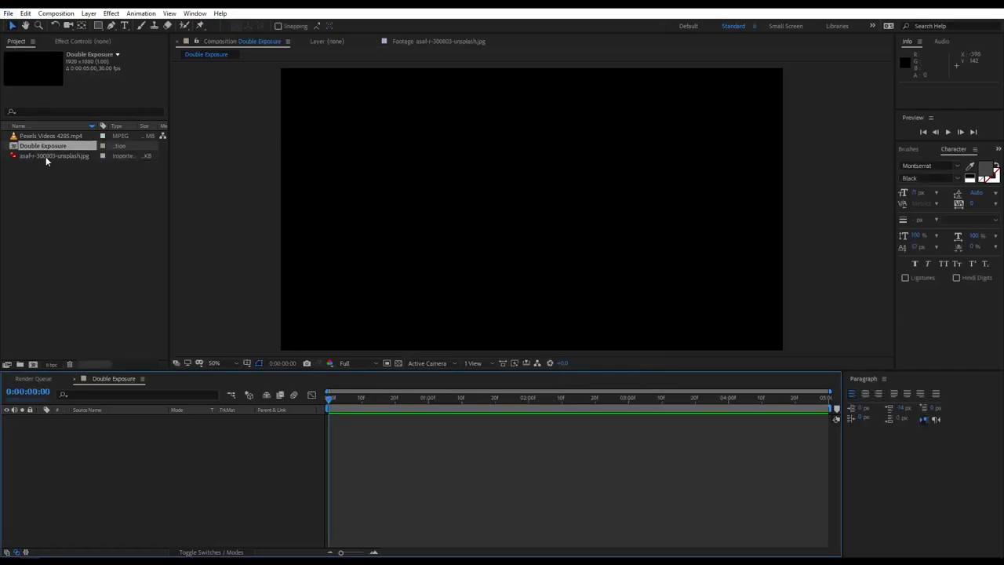
Step: Add the portrait to the comp, lower it slightly, duplicate it, hide the lower copy, and open the top one
{"action": "left_click_drag", "start_coordinate": [45, 156], "coordinate": [168, 511]}
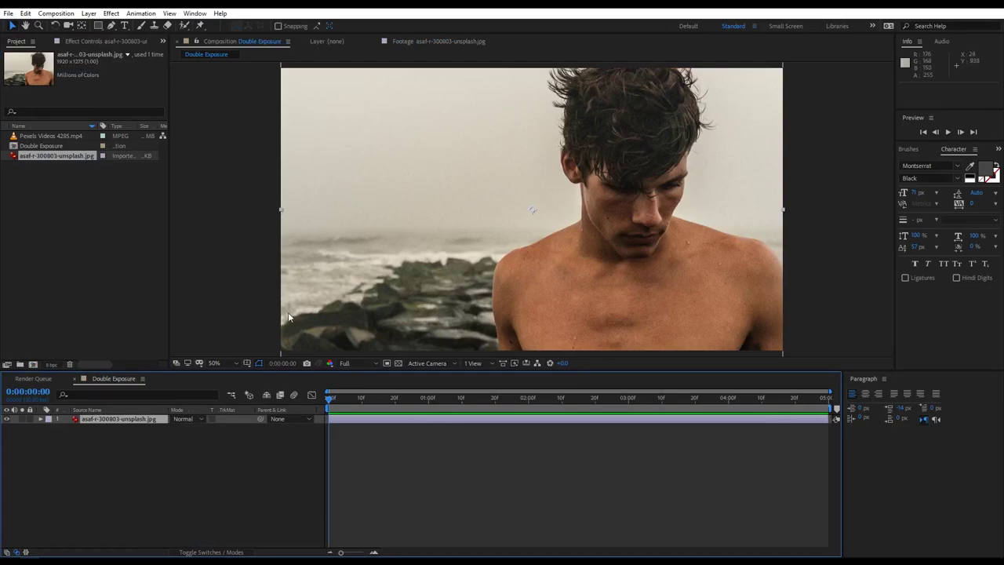
{"action": "left_click_drag", "start_coordinate": [641, 88], "coordinate": [643, 122]}
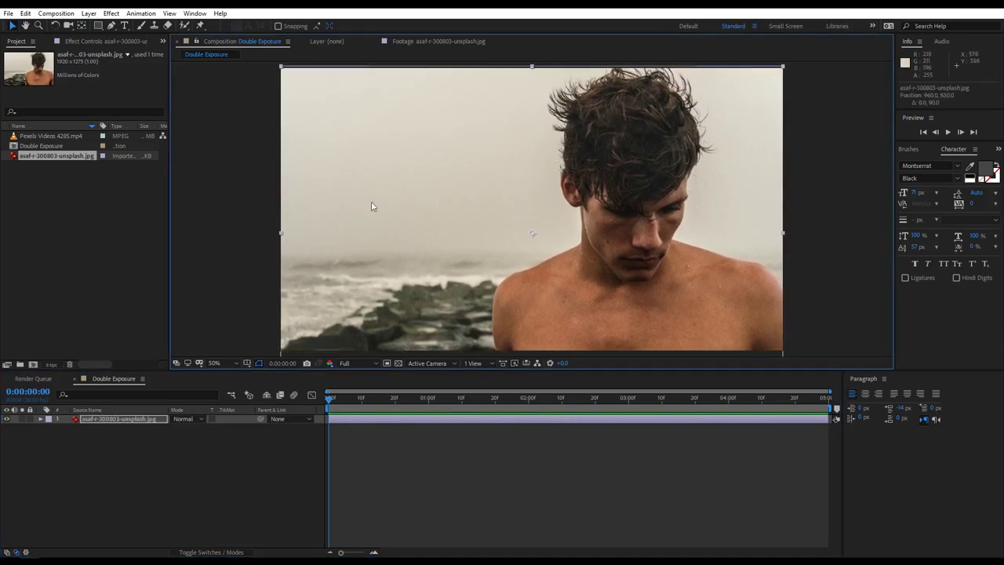
{"action": "left_click", "coordinate": [107, 419]}
{"action": "key", "text": "ctrl+d"}
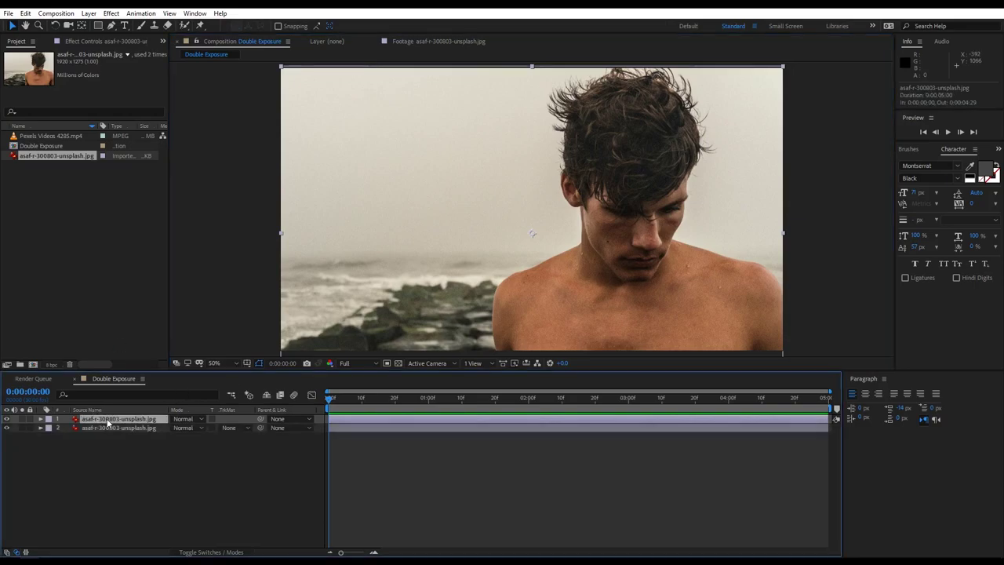
{"action": "left_click", "coordinate": [7, 428]}
{"action": "double_click", "coordinate": [120, 418]}
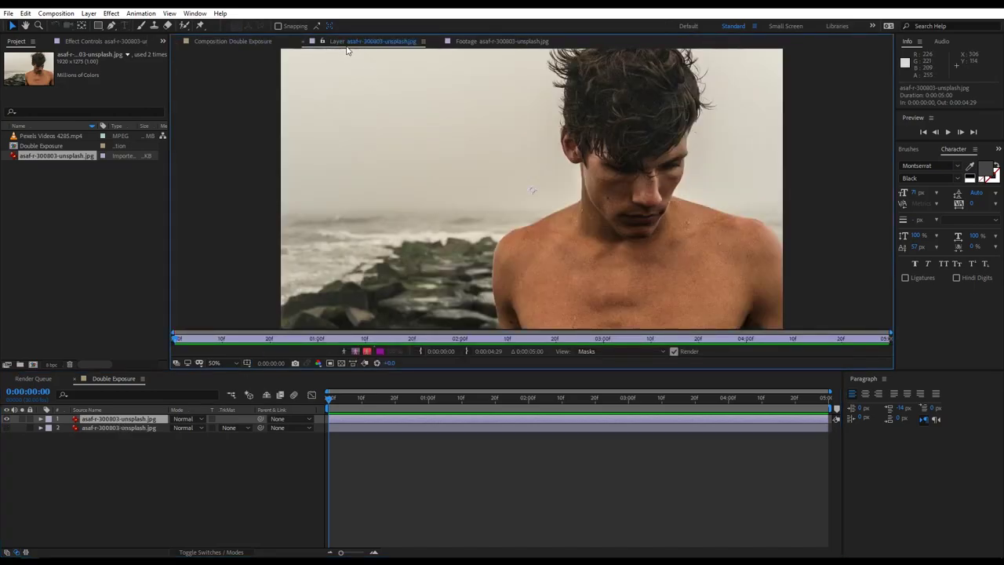
Step: Paint an enlarged Roto Brush stroke on the man's chest at Fit zoom to matte him out
{"action": "left_click", "coordinate": [185, 25]}
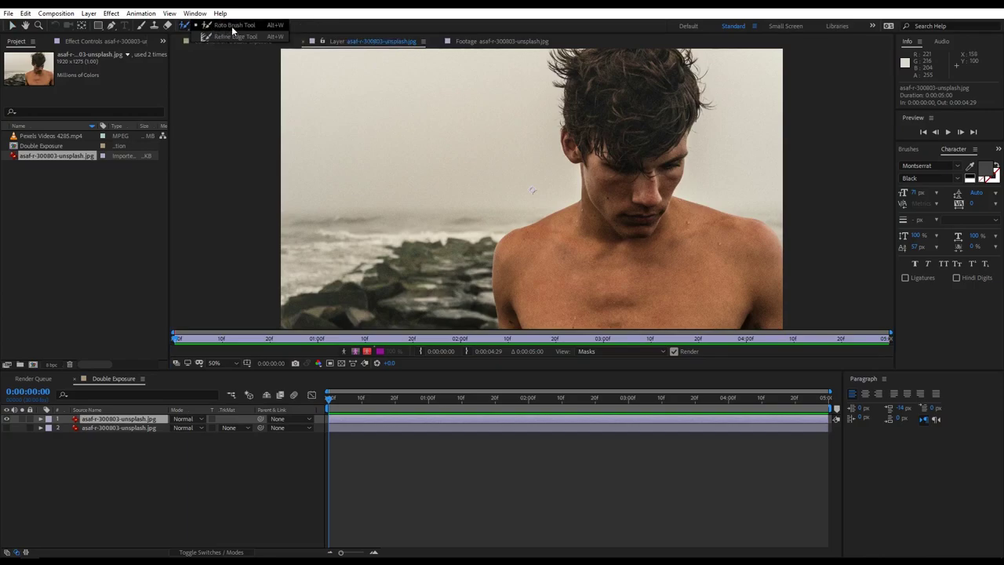
{"action": "left_click", "coordinate": [271, 26]}
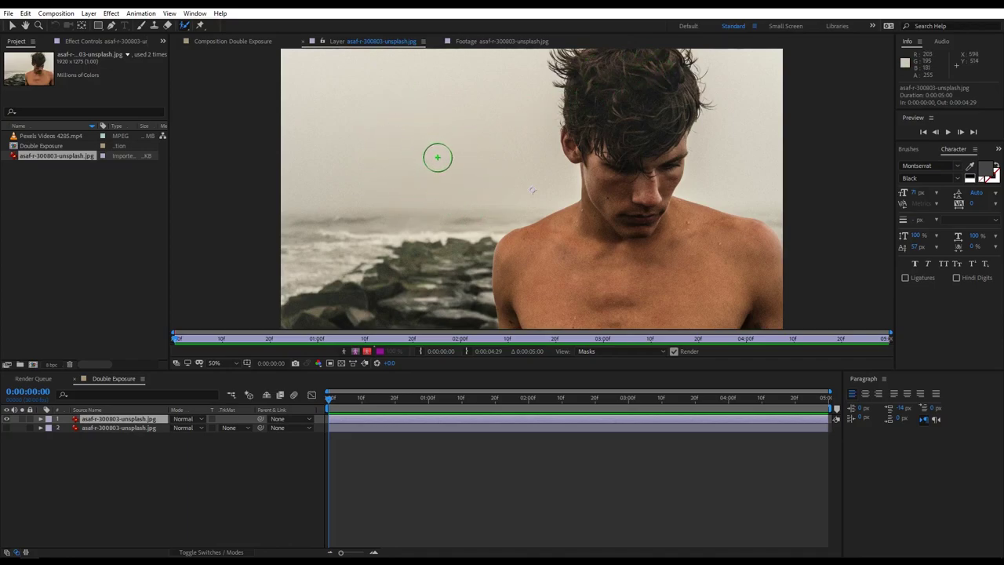
{"action": "left_click", "coordinate": [438, 158]}
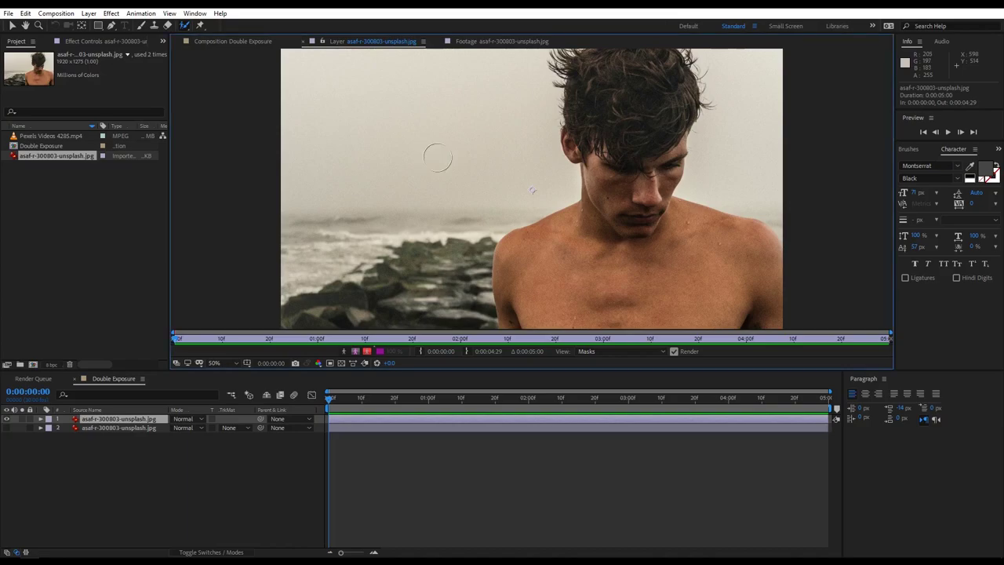
{"action": "mouse_move", "coordinate": [438, 157]}
{"action": "left_mouse_down", "text": "ctrl"}
{"action": "mouse_move", "coordinate": [472, 158]}
{"action": "mouse_move", "coordinate": [451, 158]}
{"action": "left_mouse_up", "text": "ctrl"}
{"action": "left_click", "coordinate": [201, 364]}
{"action": "left_click", "coordinate": [222, 388]}
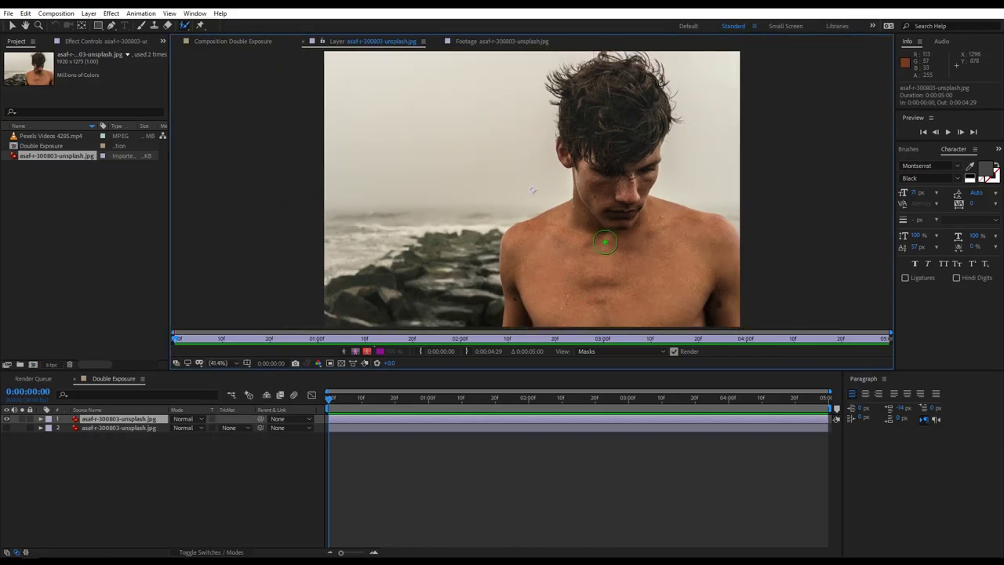
{"action": "mouse_move", "coordinate": [527, 276]}
{"action": "left_mouse_down"}
{"action": "mouse_move", "coordinate": [521, 313]}
{"action": "mouse_move", "coordinate": [523, 237]}
{"action": "mouse_move", "coordinate": [584, 209]}
{"action": "mouse_move", "coordinate": [576, 81]}
{"action": "mouse_move", "coordinate": [622, 74]}
{"action": "mouse_move", "coordinate": [650, 116]}
{"action": "mouse_move", "coordinate": [630, 198]}
{"action": "mouse_move", "coordinate": [721, 238]}
{"action": "mouse_move", "coordinate": [643, 316]}
{"action": "mouse_move", "coordinate": [532, 317]}
{"action": "left_mouse_up"}
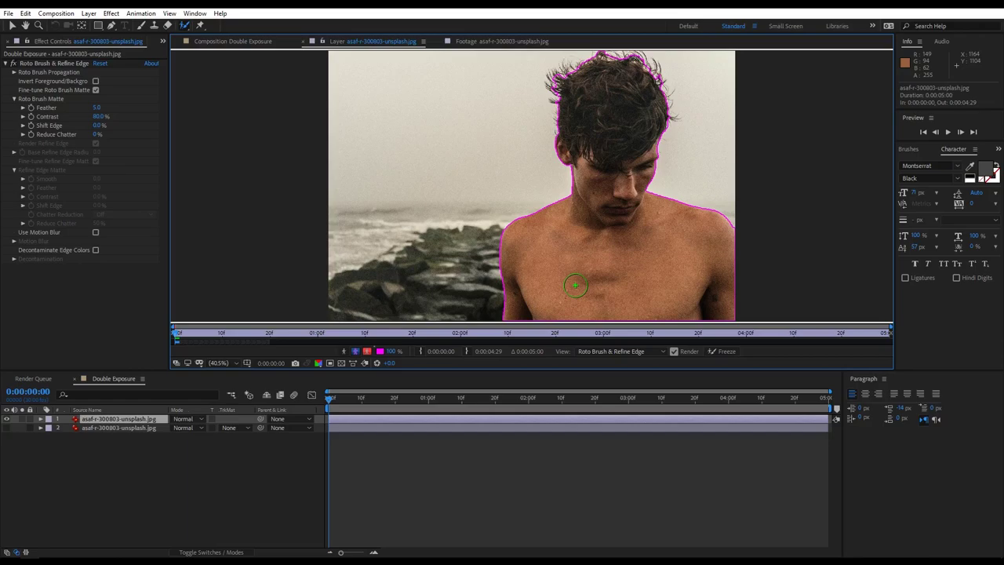
Step: Refine the cutout's hair and shoulder edges with the Refine Edge tool, then return to Double Exposure
{"action": "left_click_drag", "start_coordinate": [185, 25], "coordinate": [216, 36]}
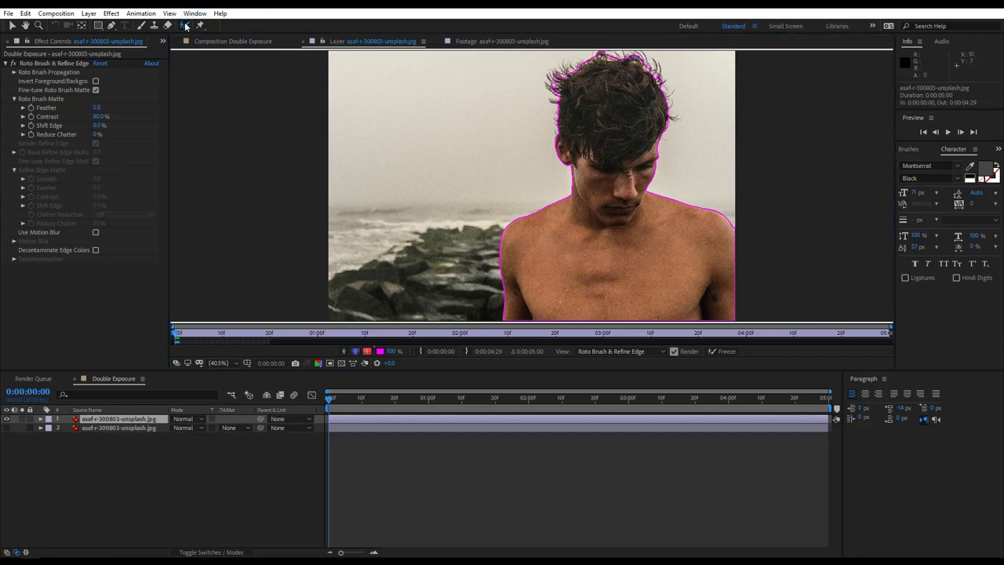
{"action": "left_click", "coordinate": [227, 37]}
{"action": "mouse_move", "coordinate": [502, 318]}
{"action": "left_mouse_down"}
{"action": "mouse_move", "coordinate": [502, 277]}
{"action": "mouse_move", "coordinate": [564, 195]}
{"action": "mouse_move", "coordinate": [554, 92]}
{"action": "mouse_move", "coordinate": [598, 59]}
{"action": "mouse_move", "coordinate": [654, 74]}
{"action": "mouse_move", "coordinate": [657, 149]}
{"action": "mouse_move", "coordinate": [709, 215]}
{"action": "mouse_move", "coordinate": [655, 318]}
{"action": "mouse_move", "coordinate": [514, 322]}
{"action": "left_mouse_up"}
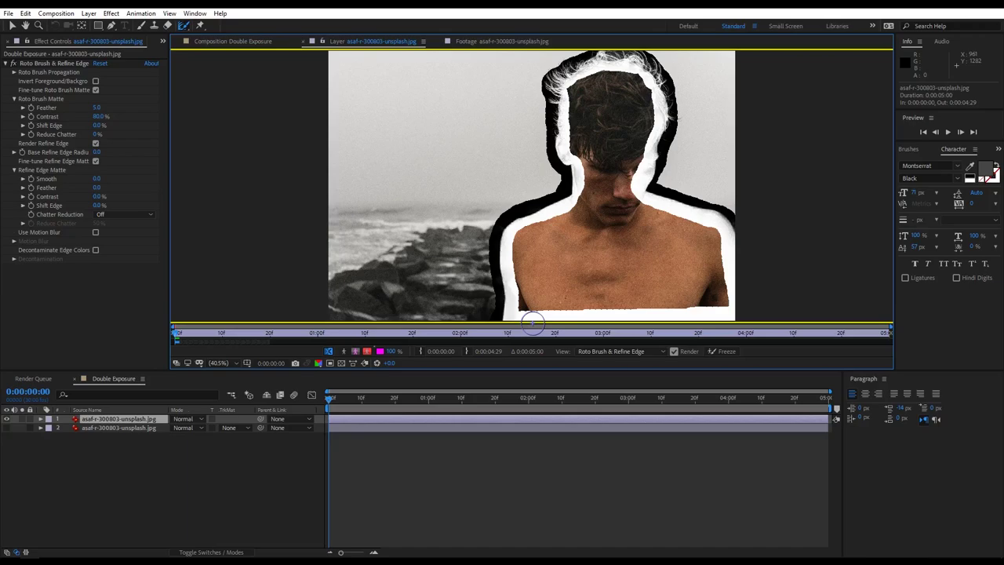
{"action": "left_click", "coordinate": [254, 43]}
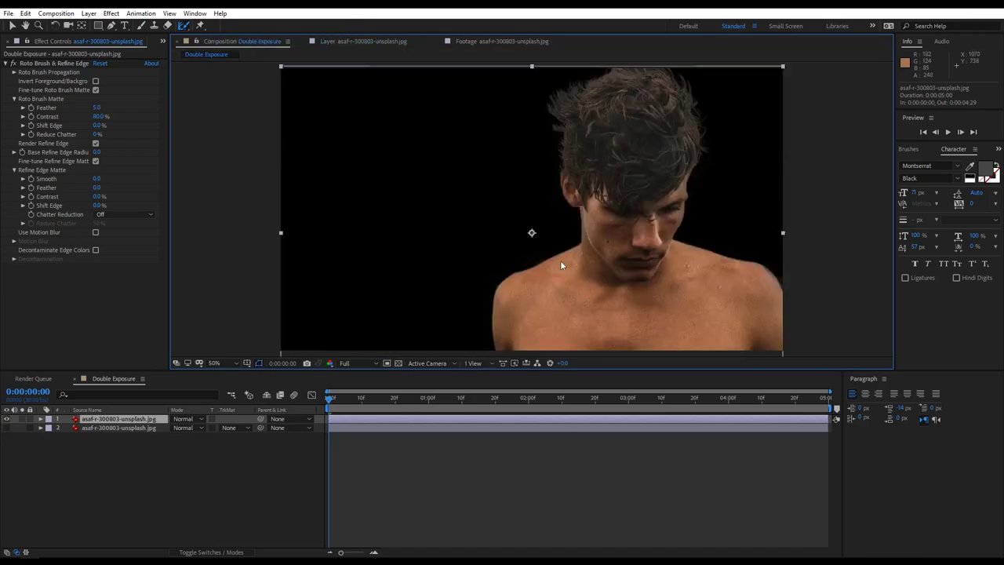
Step: Toggle the transparency grid on and back off to check the cutout
{"action": "left_click", "coordinate": [398, 364]}
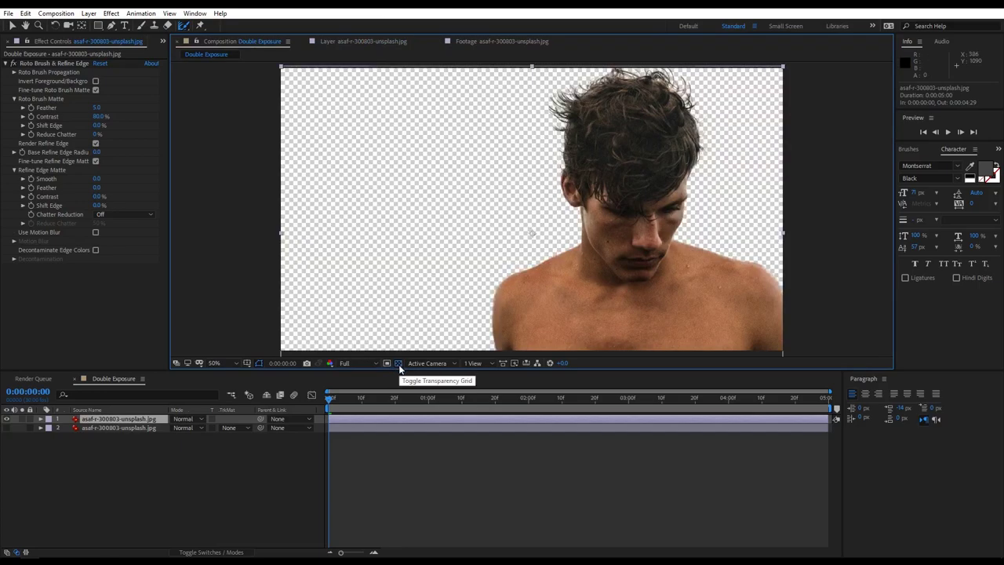
{"action": "left_click", "coordinate": [398, 364]}
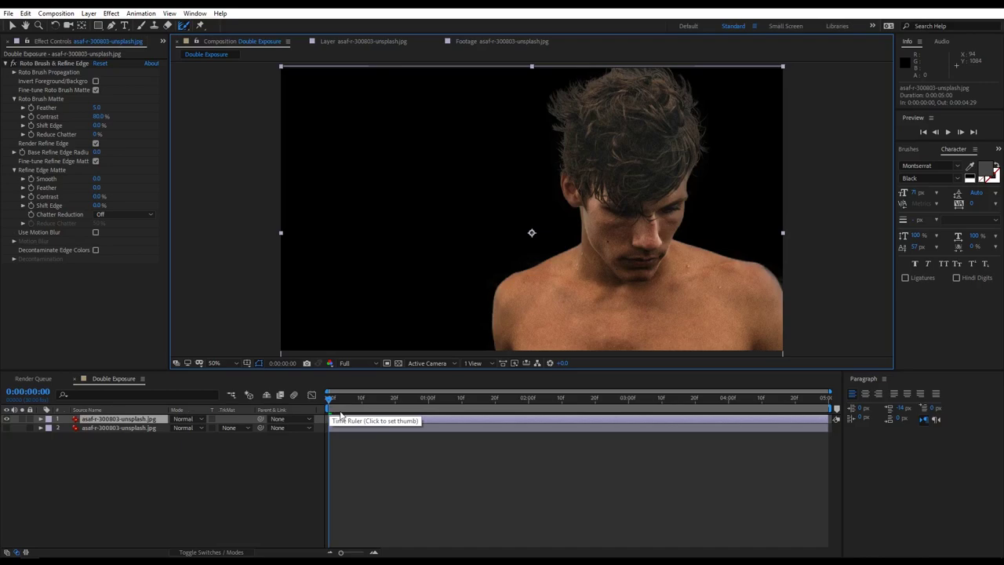
Step: Queue the current frame with Ctrl+M, name the output 'frame 0 timeline', and render it
{"action": "key", "text": "ctrl+m"}
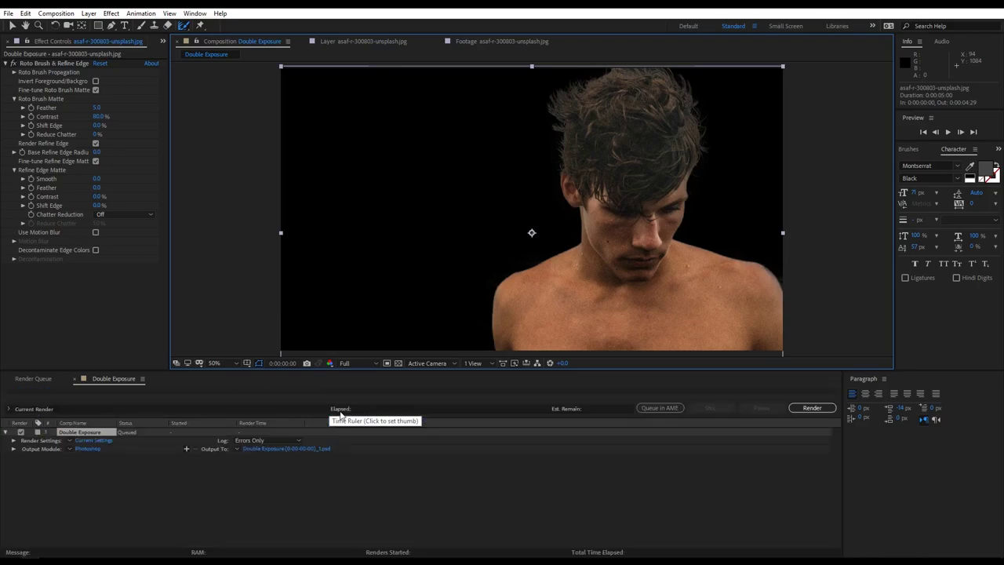
{"action": "left_click", "coordinate": [286, 449]}
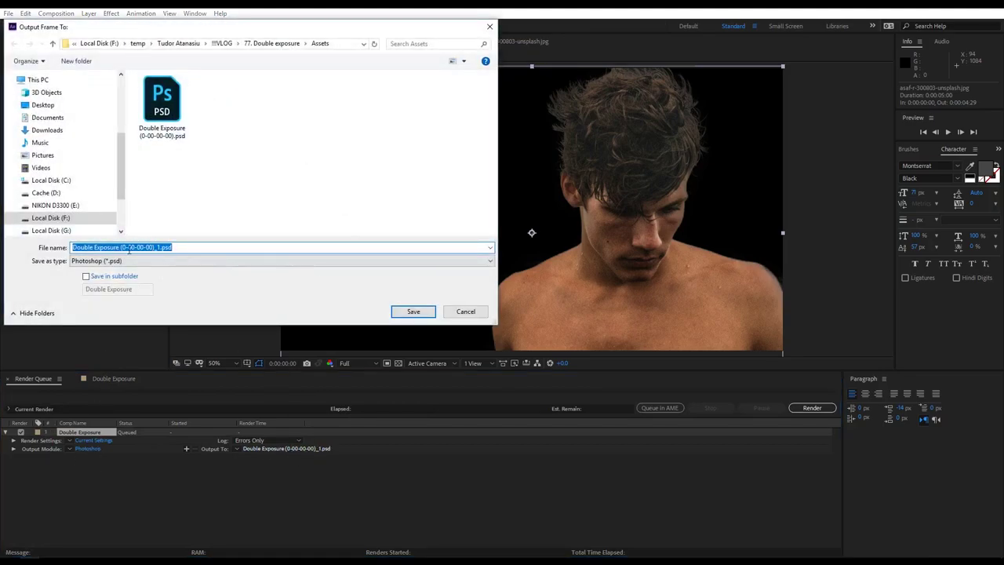
{"action": "type", "text": "frame "}
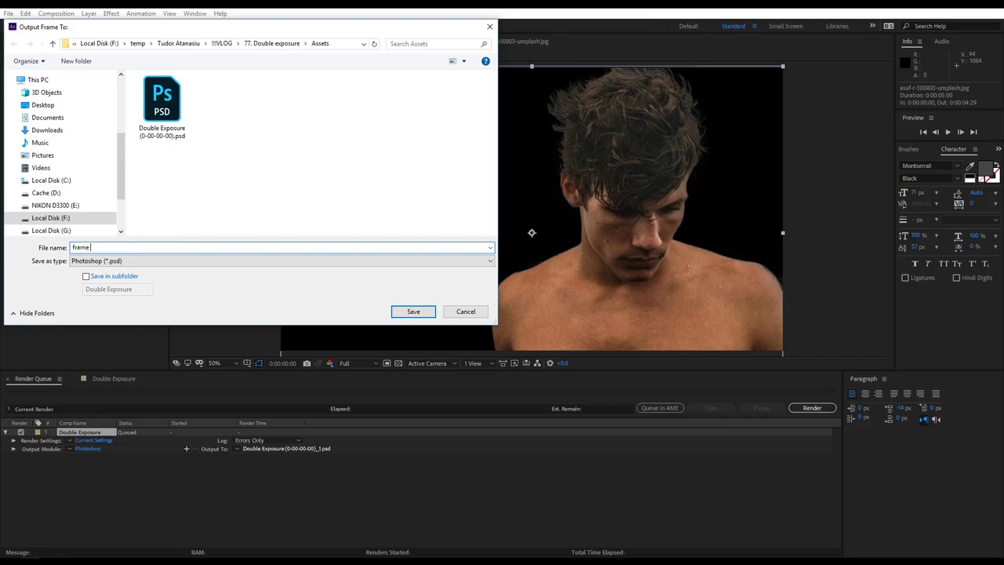
{"action": "type", "text": "0 timeline"}
{"action": "key", "text": "Return"}
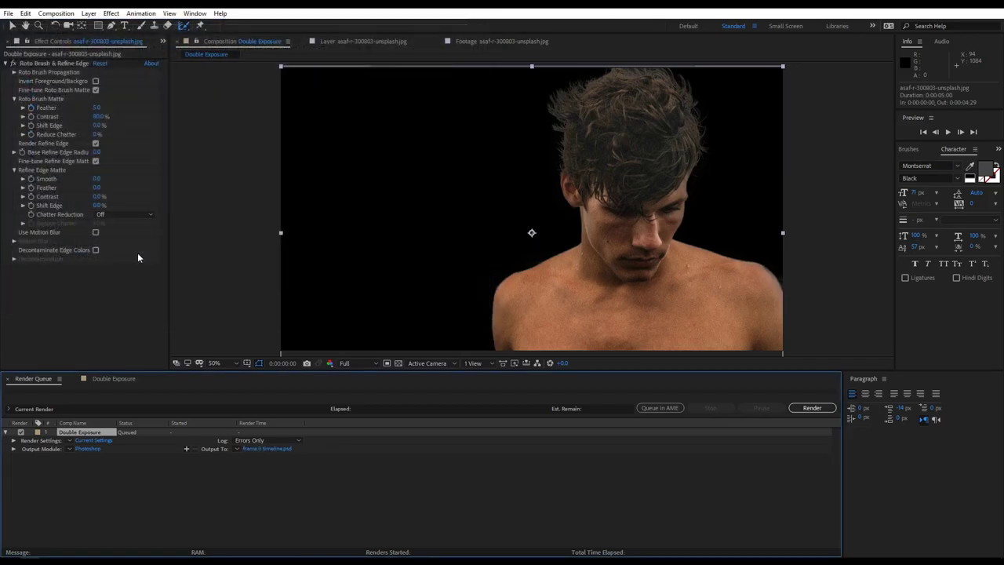
{"action": "left_click", "coordinate": [813, 408]}
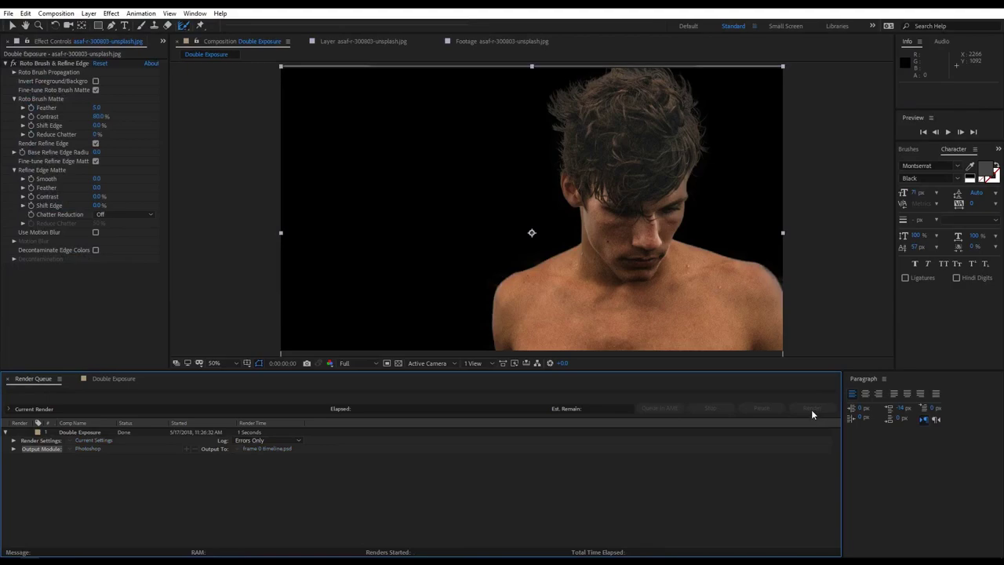
{"action": "left_click", "coordinate": [6, 41]}
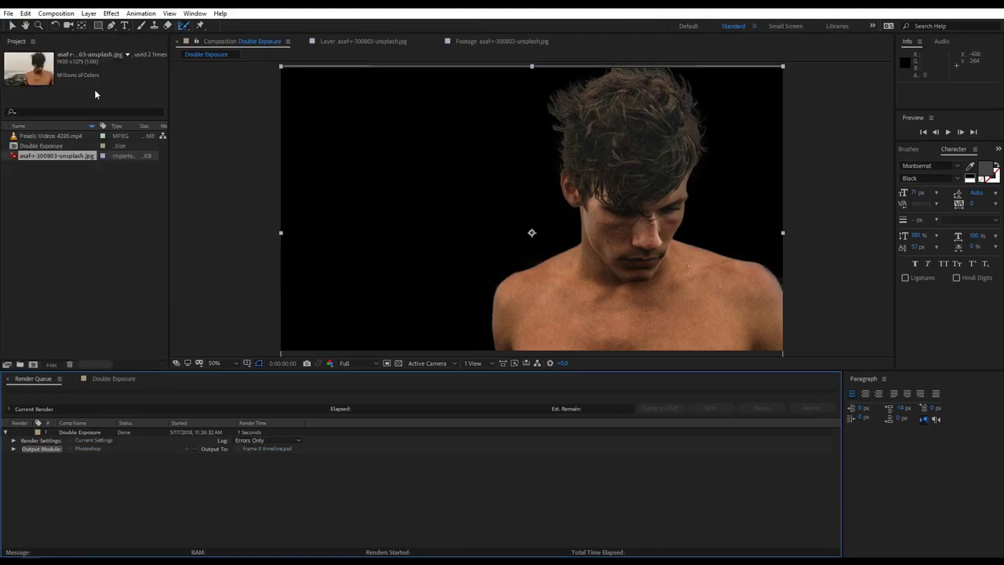
Step: Import frame 0 timeline.psd with its alpha interpreted as premultiplied
{"action": "double_click", "coordinate": [153, 249]}
{"action": "left_click", "coordinate": [237, 102]}
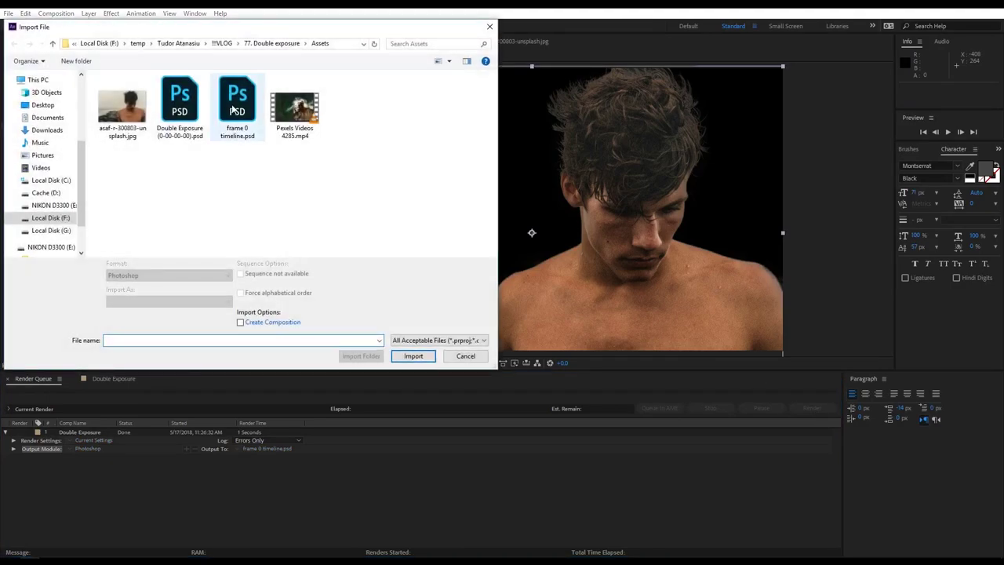
{"action": "left_click", "coordinate": [413, 349]}
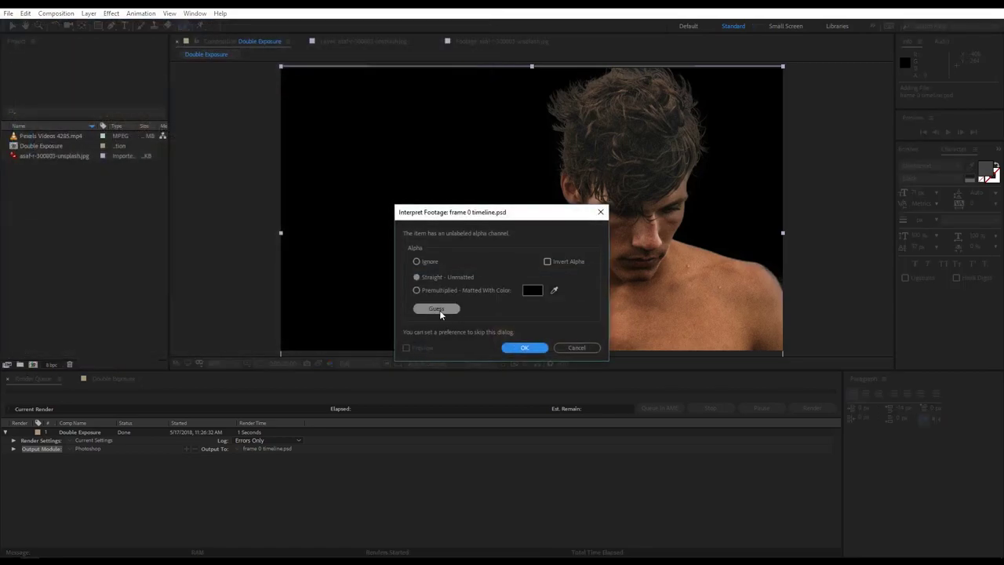
{"action": "left_click", "coordinate": [439, 310]}
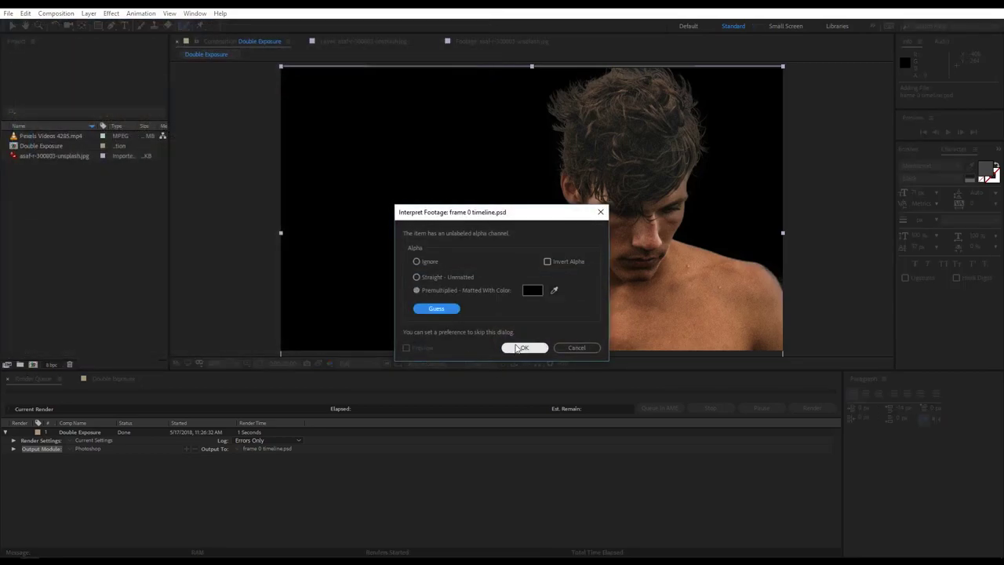
{"action": "left_click", "coordinate": [521, 348]}
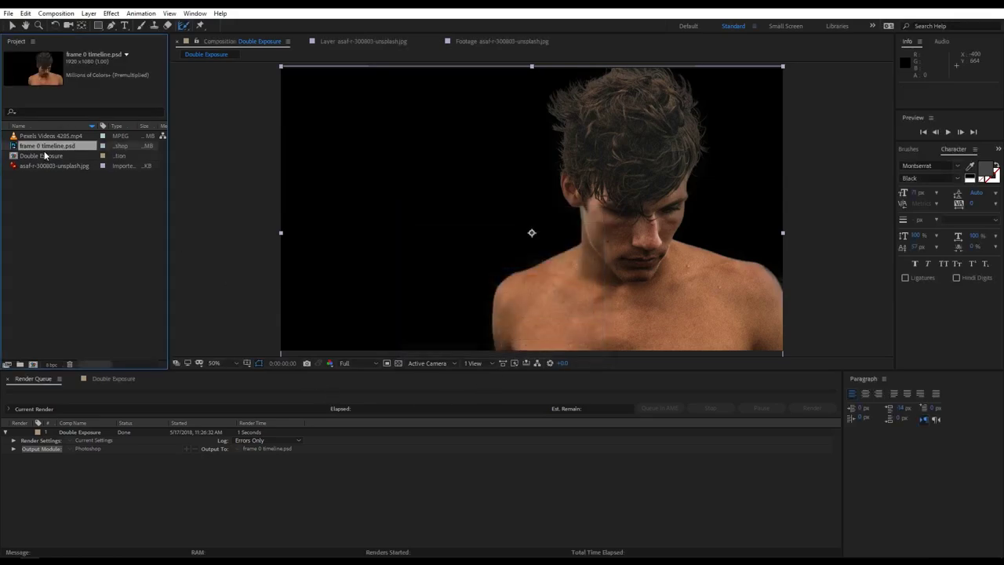
{"action": "left_click", "coordinate": [111, 380]}
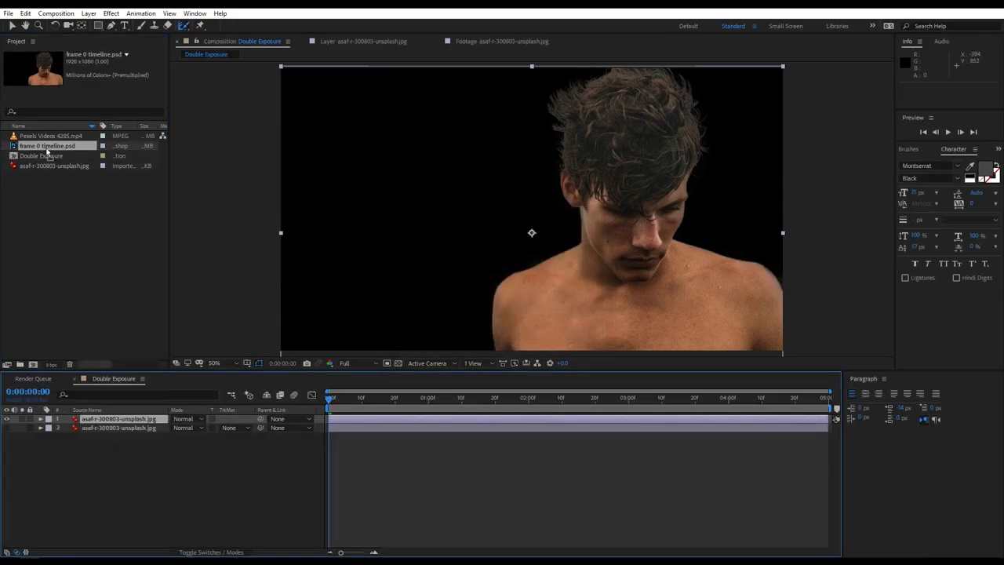
Step: Put the PSD cutout on top, delete the duplicate photo, unhide the beach photo, and add the Pexels video under the cutout
{"action": "left_click_drag", "start_coordinate": [47, 151], "coordinate": [119, 421]}
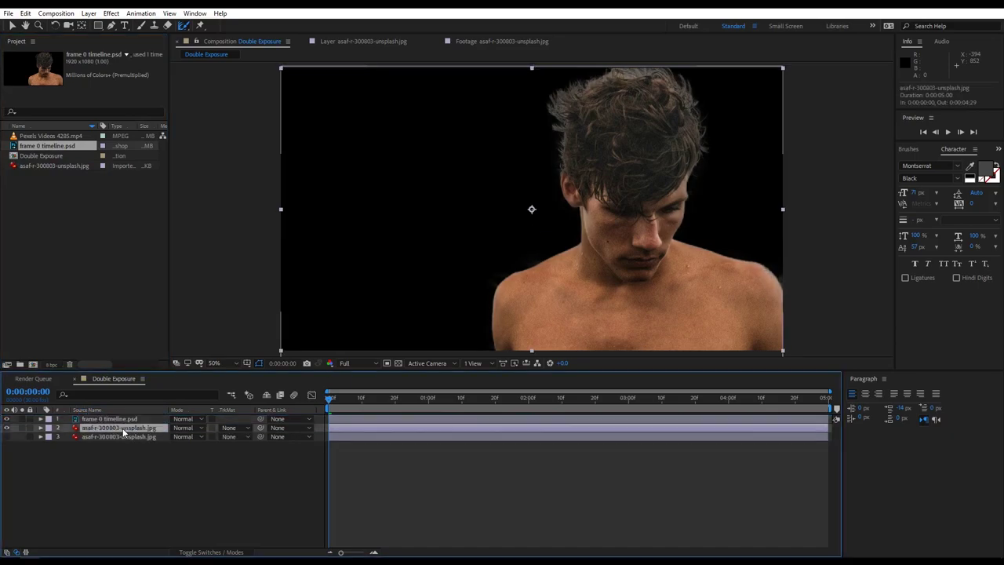
{"action": "left_click", "coordinate": [123, 430]}
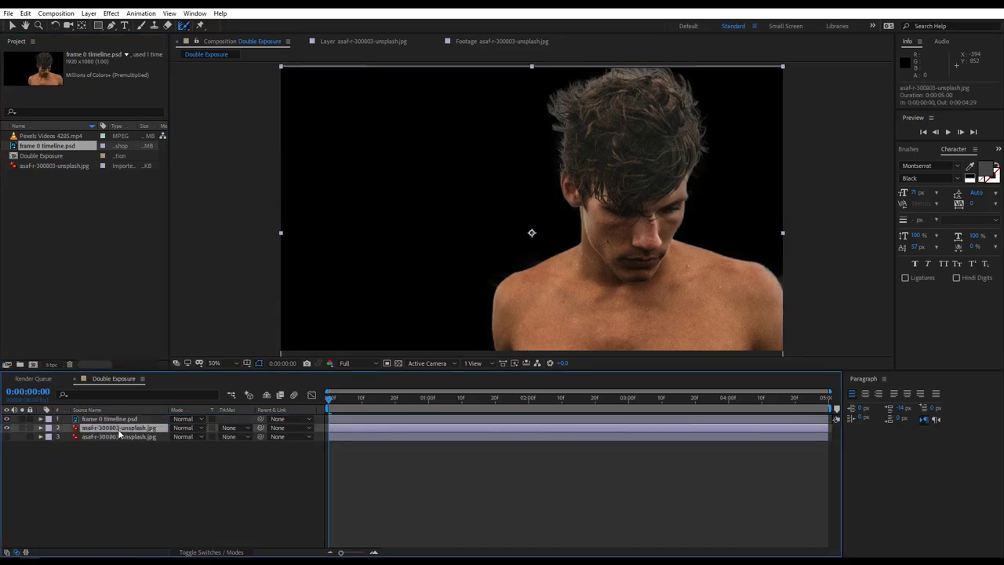
{"action": "key", "text": "Delete"}
{"action": "left_click", "coordinate": [7, 427]}
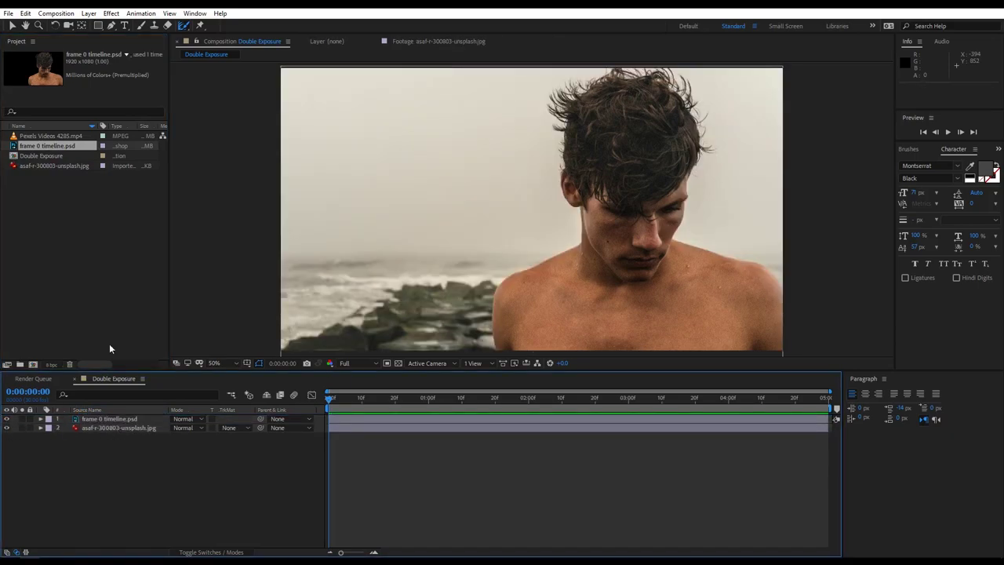
{"action": "mouse_move", "coordinate": [48, 138]}
{"action": "left_mouse_down"}
{"action": "mouse_move", "coordinate": [122, 420]}
{"action": "mouse_move", "coordinate": [115, 427]}
{"action": "left_mouse_up"}
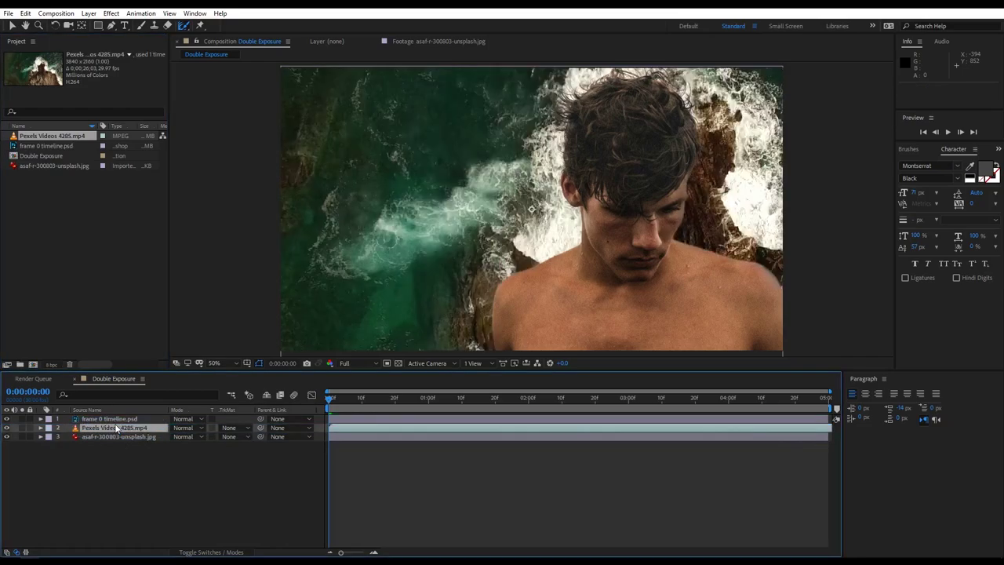
Step: Set the ocean video's track matte to Alpha Matte, scale it to 48%, and shift it up-right
{"action": "left_click", "coordinate": [229, 427]}
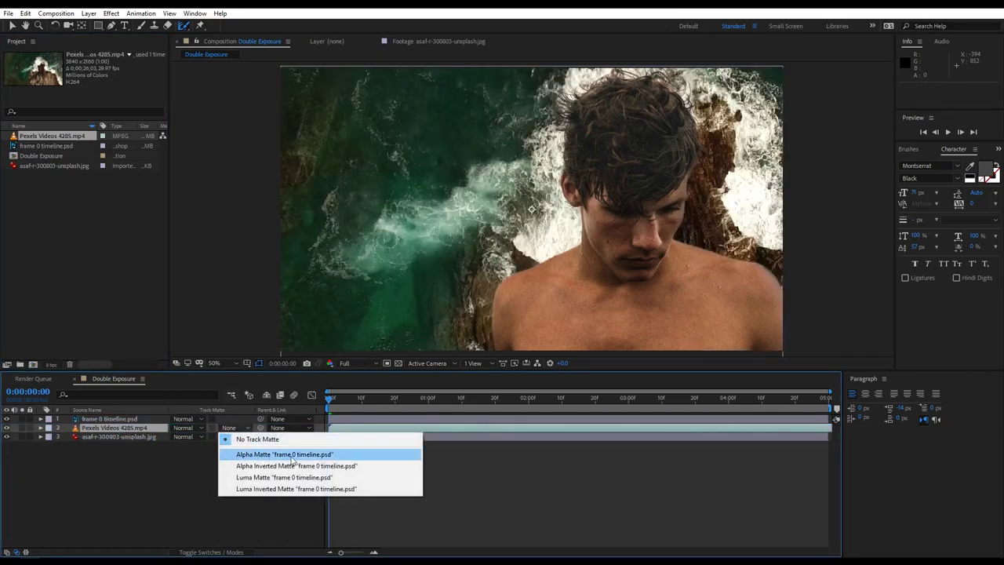
{"action": "left_click", "coordinate": [314, 455]}
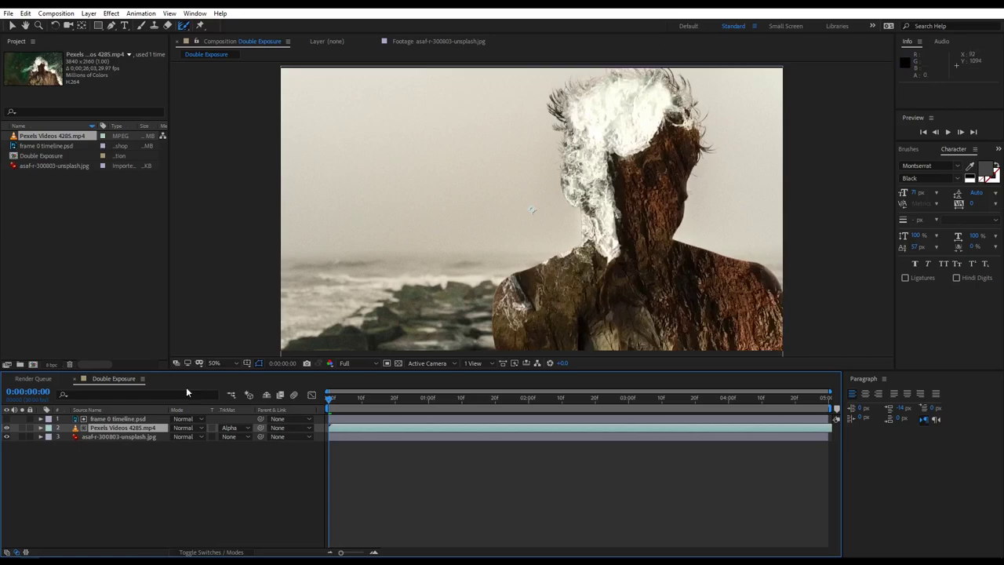
{"action": "key", "text": "s"}
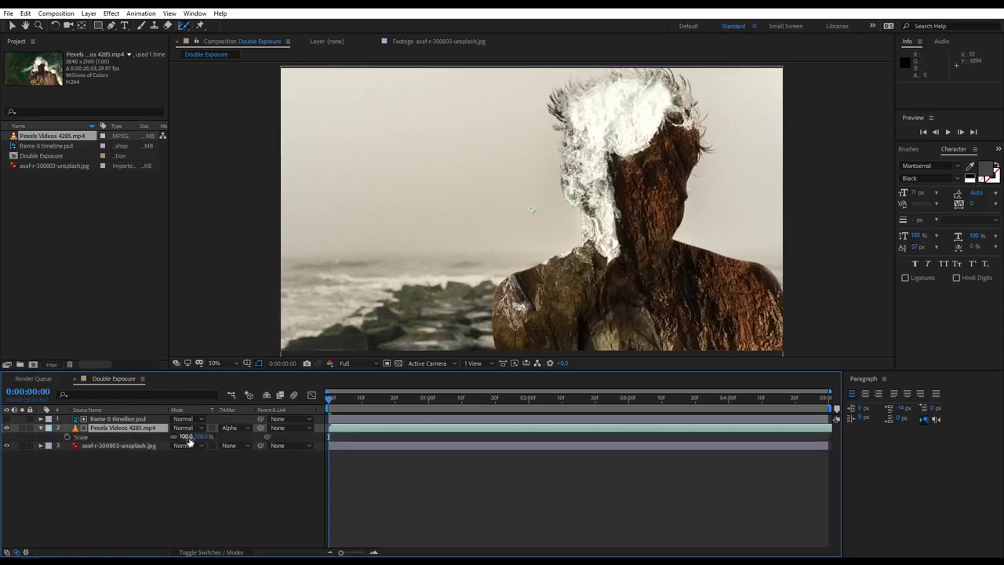
{"action": "left_click_drag", "start_coordinate": [187, 437], "coordinate": [146, 438]}
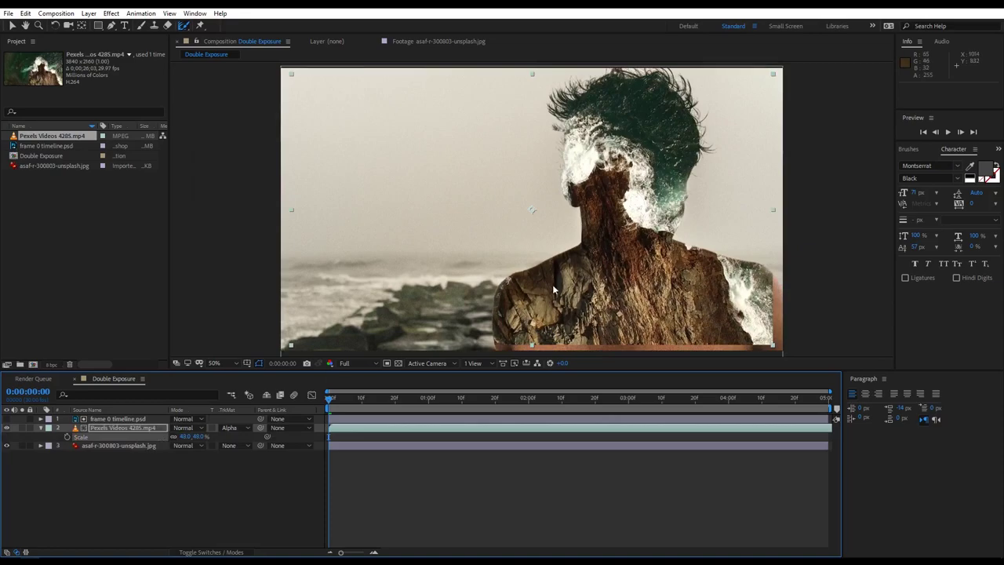
{"action": "left_click_drag", "start_coordinate": [626, 282], "coordinate": [665, 249]}
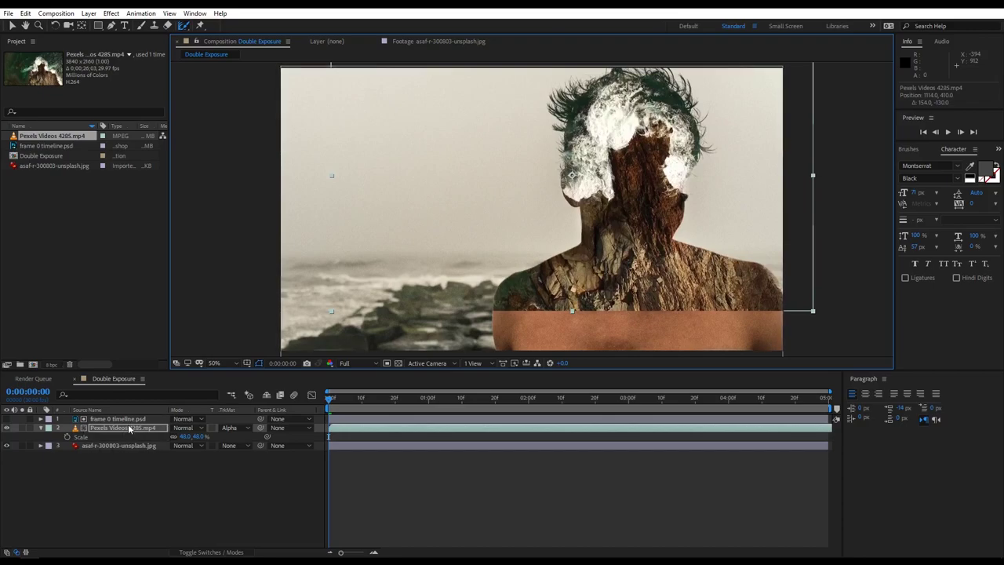
Step: Add a full-frame mask to the ocean video and raise its bottom edge to eye level
{"action": "key", "text": "ctrl+shift+n"}
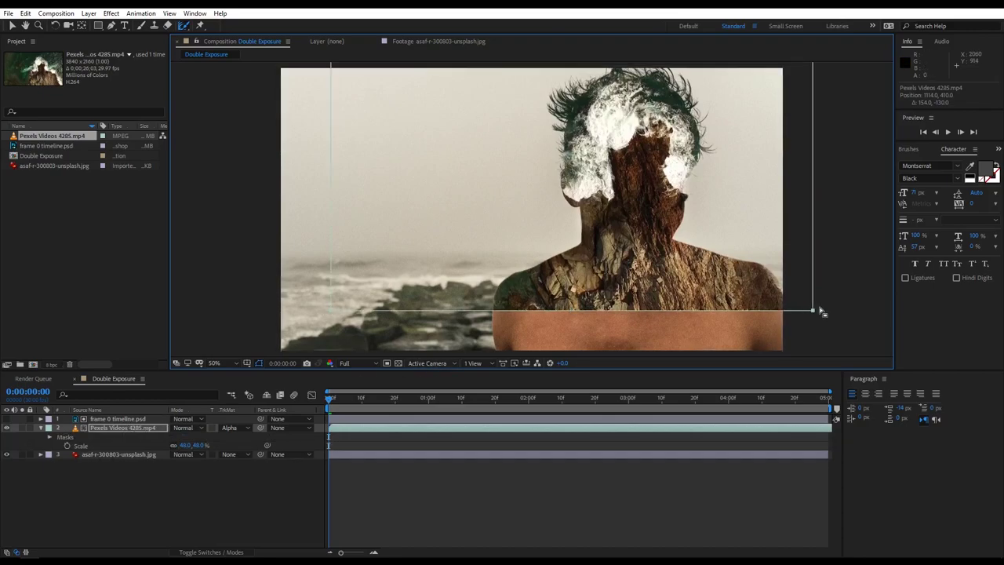
{"action": "key", "text": "v"}
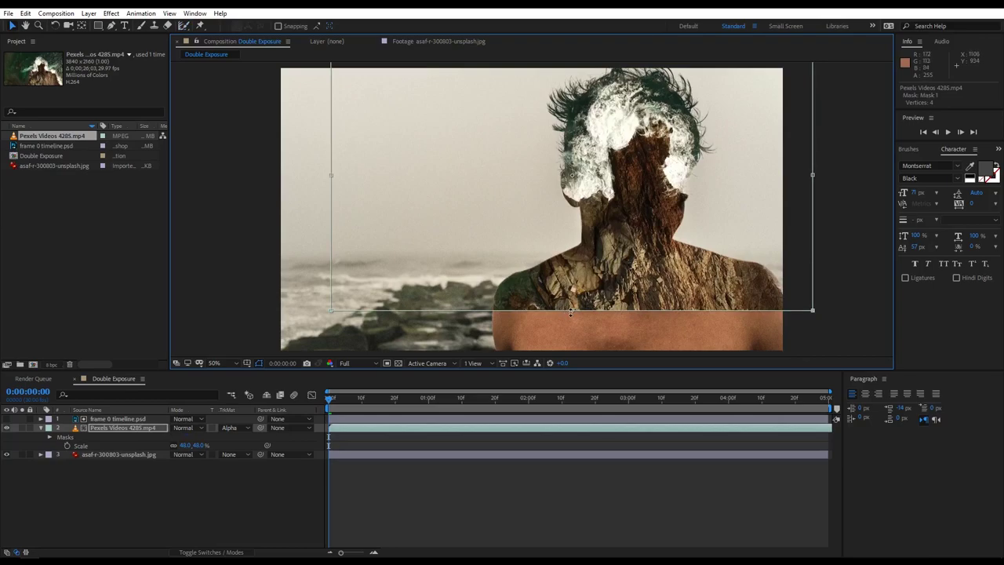
{"action": "left_click_drag", "start_coordinate": [570, 311], "coordinate": [572, 235]}
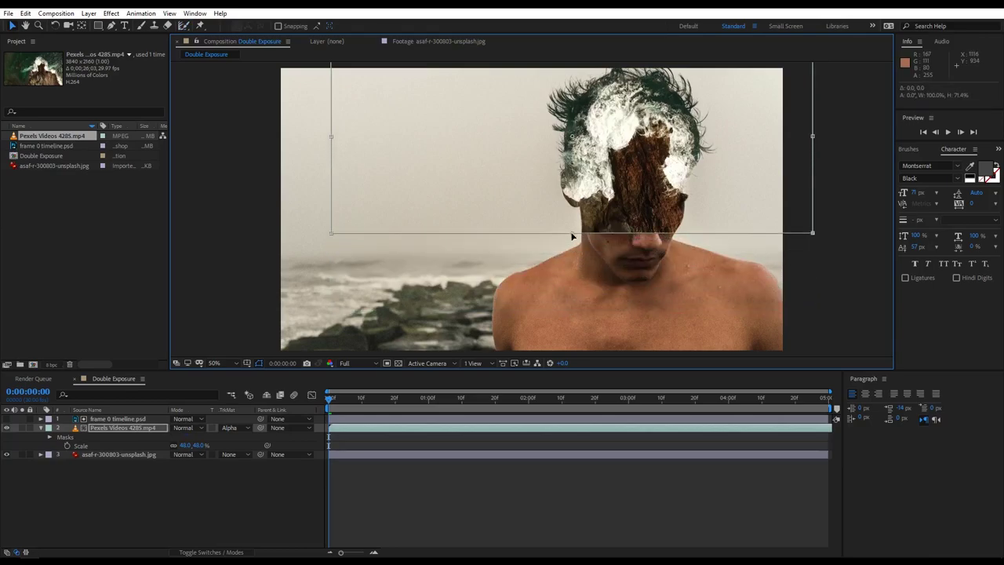
{"action": "left_click_drag", "start_coordinate": [572, 233], "coordinate": [571, 235]}
{"action": "left_click", "coordinate": [584, 245]}
Step: Feather the mask edge to about 139 pixels
{"action": "key", "text": "f"}
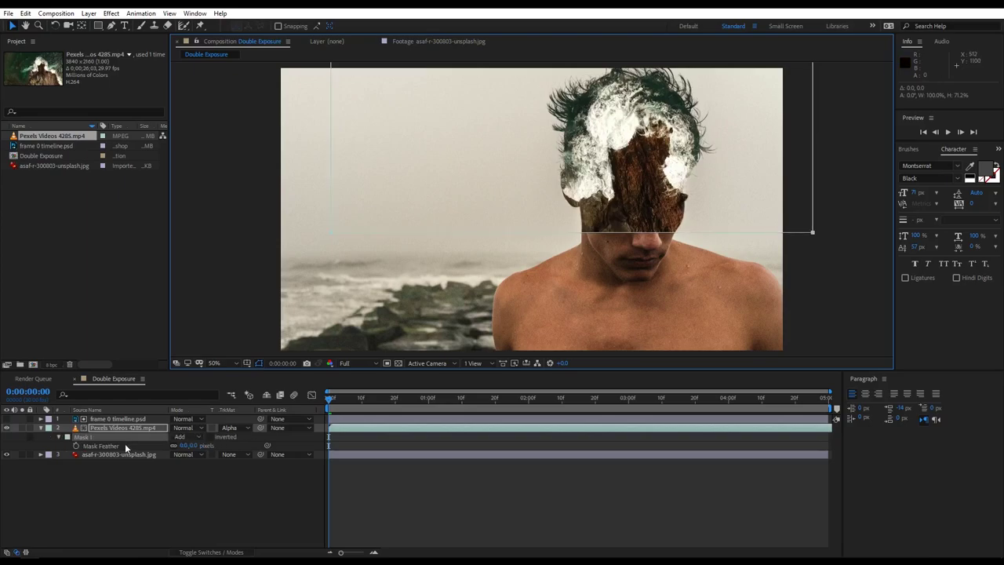
{"action": "left_click", "coordinate": [183, 446]}
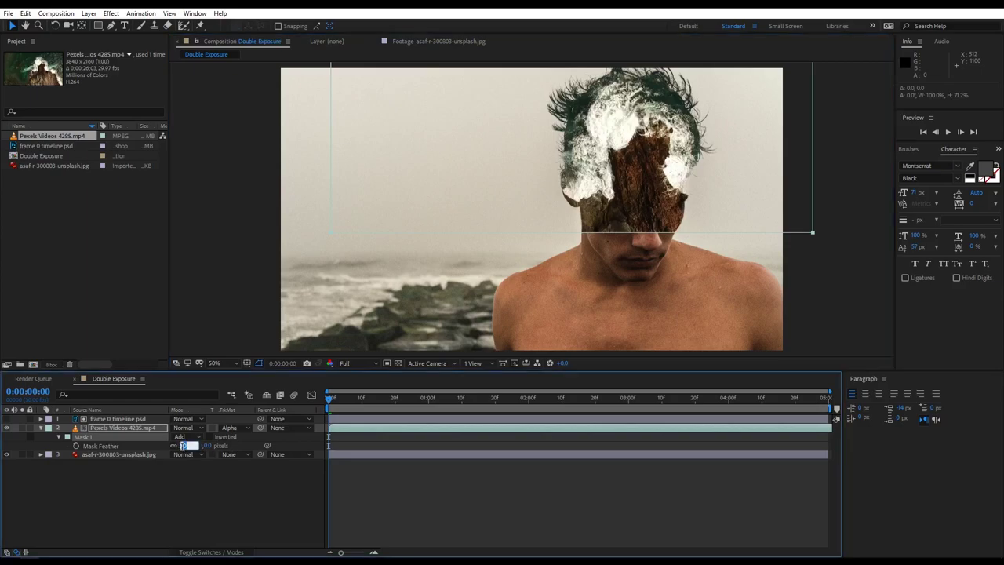
{"action": "key", "text": "Return"}
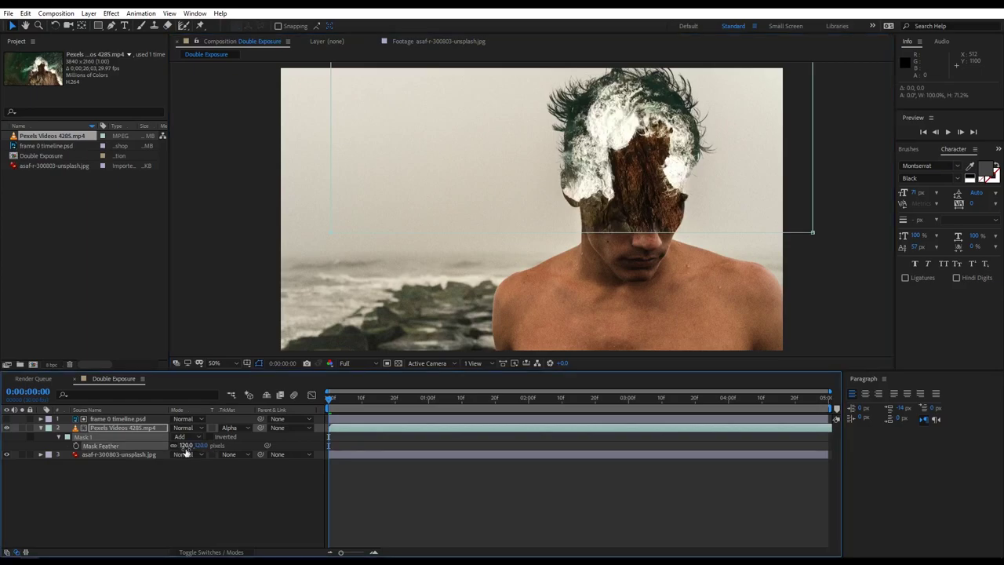
{"action": "left_click_drag", "start_coordinate": [182, 445], "coordinate": [195, 453]}
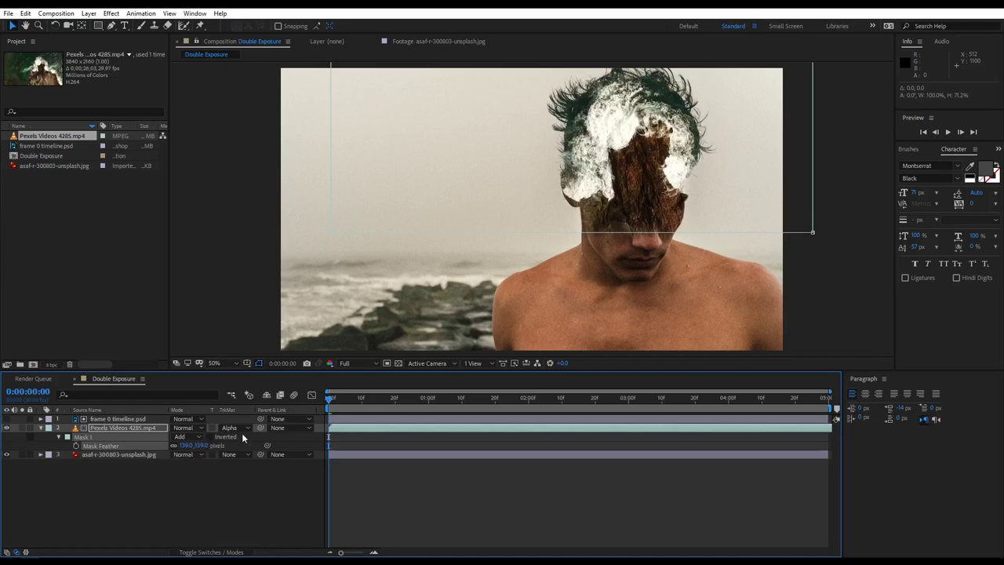
{"action": "left_click", "coordinate": [376, 504]}
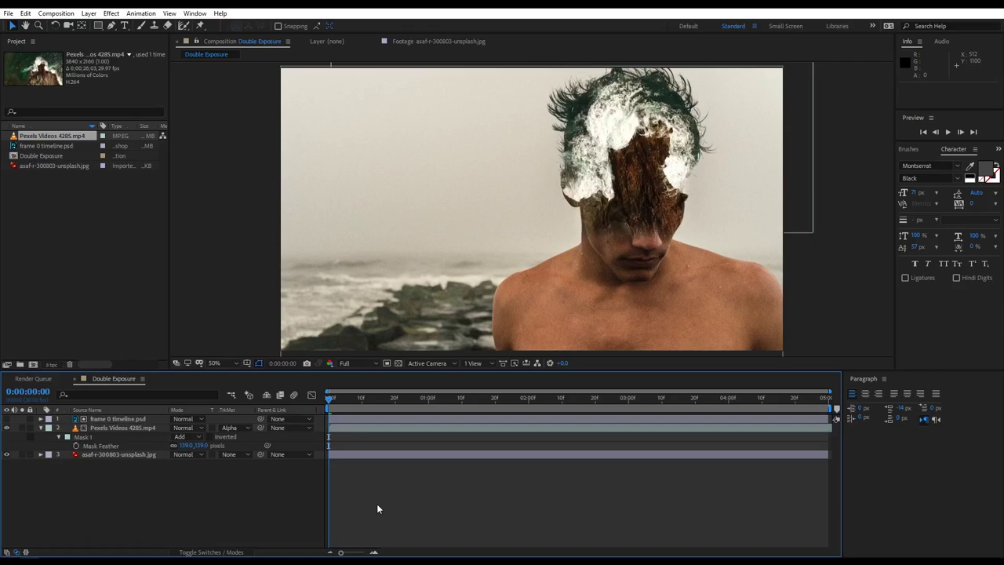
Step: Preview the composite, then zoom in to inspect the foam detail up close
{"action": "key", "text": "space"}
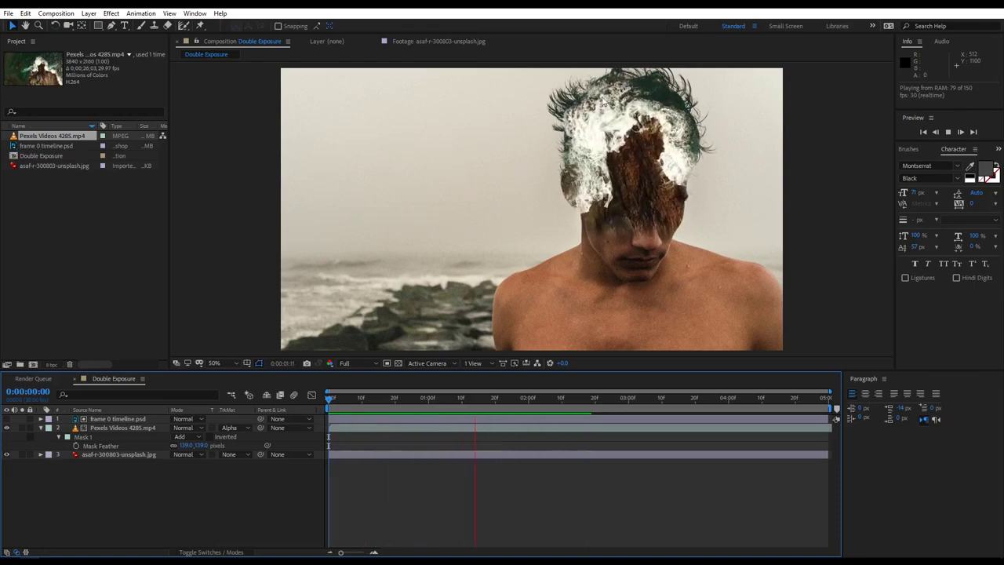
{"action": "key", "text": "space"}
{"action": "scroll", "coordinate": [536, 249], "scroll_direction": "up", "scroll_amount": 1}
{"action": "scroll", "coordinate": [536, 249], "scroll_direction": "up", "scroll_amount": 1}
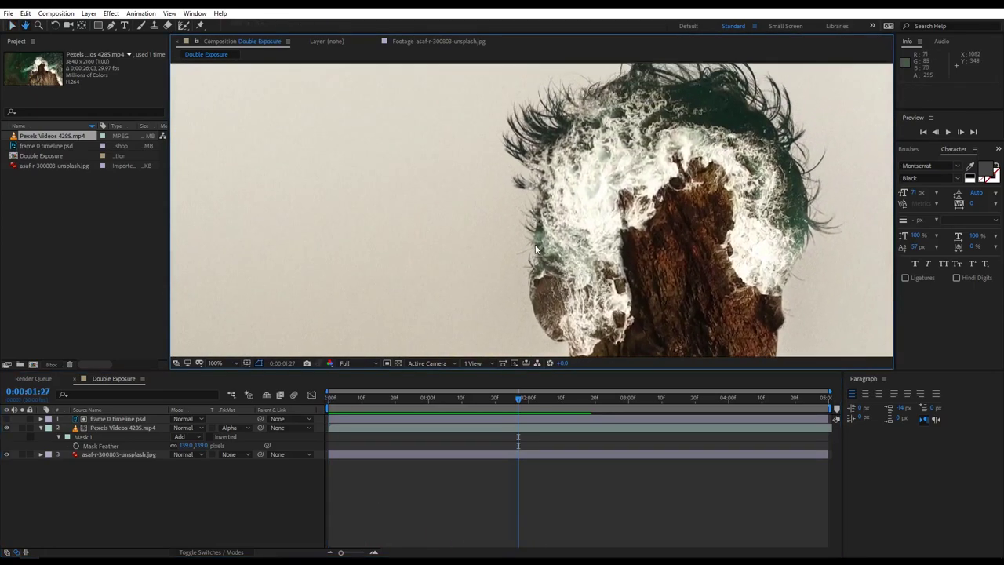
{"action": "scroll", "coordinate": [536, 249], "scroll_direction": "up", "scroll_amount": 1}
{"action": "scroll", "coordinate": [536, 249], "scroll_direction": "up", "scroll_amount": 1}
{"action": "mouse_move", "coordinate": [519, 397]}
{"action": "left_mouse_down"}
{"action": "mouse_move", "coordinate": [434, 398]}
{"action": "mouse_move", "coordinate": [588, 397]}
{"action": "mouse_move", "coordinate": [508, 397]}
{"action": "mouse_move", "coordinate": [545, 392]}
{"action": "mouse_move", "coordinate": [568, 368]}
{"action": "mouse_move", "coordinate": [518, 368]}
{"action": "left_mouse_up"}
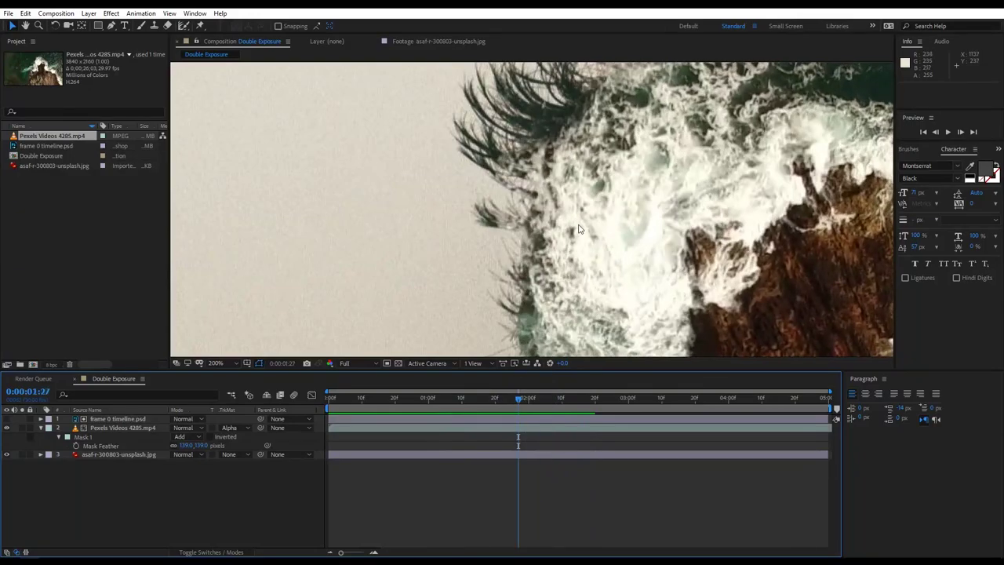
Step: Recentre the full comp and open effect search for the asaf-r-300803-unsplash.jpg portrait layer
{"action": "scroll", "coordinate": [584, 235], "scroll_direction": "down", "scroll_amount": 1}
{"action": "scroll", "coordinate": [517, 232], "scroll_direction": "down", "scroll_amount": 1}
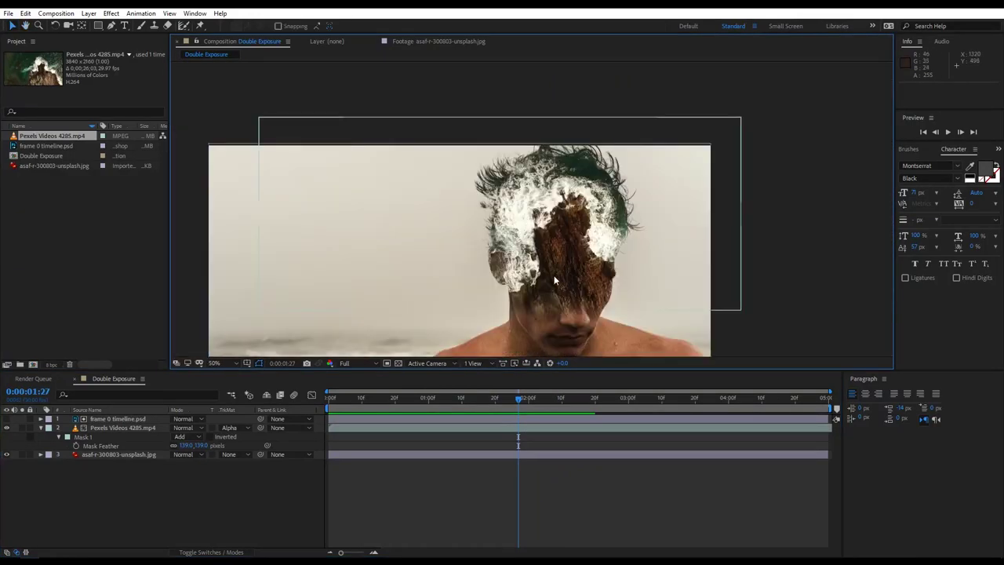
{"action": "left_click_drag", "start_coordinate": [553, 280], "coordinate": [608, 200]}
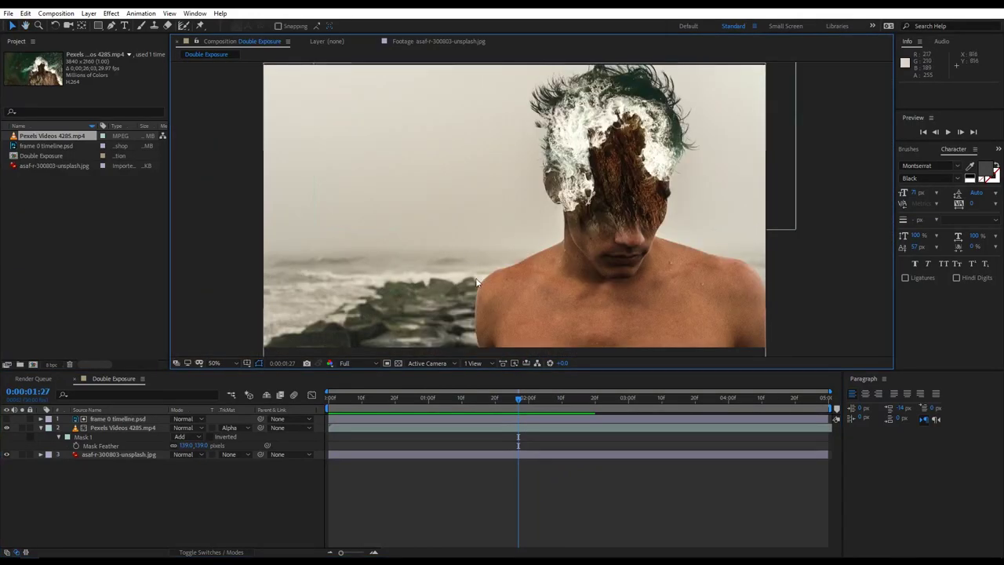
{"action": "left_click", "coordinate": [116, 454]}
{"action": "key", "text": "ctrl+space"}
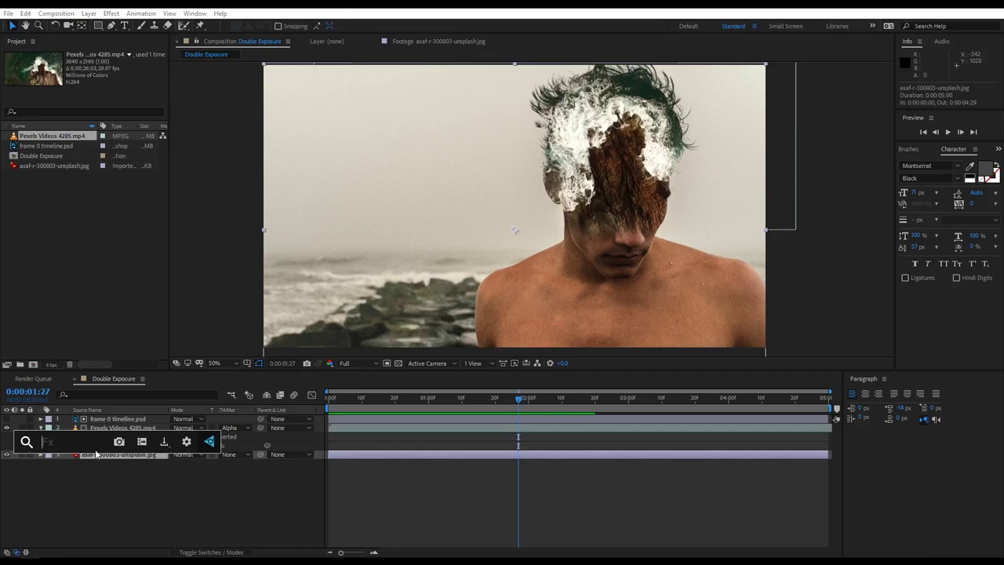
Step: Apply Tint with Amount to Tint 50% to the portrait and paste it onto the ocean footage
{"action": "type", "text": "tin"}
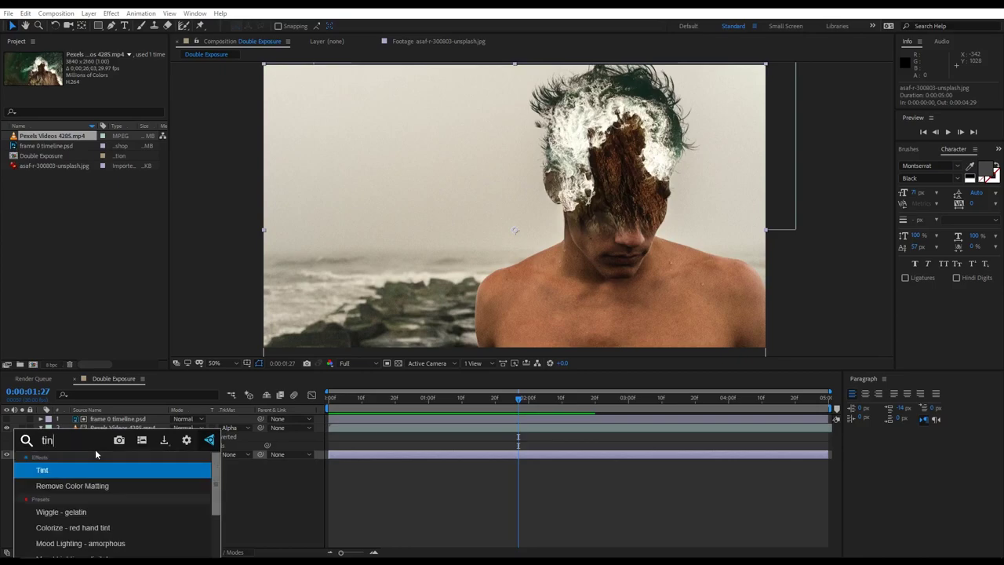
{"action": "type", "text": "t"}
{"action": "key", "text": "Return"}
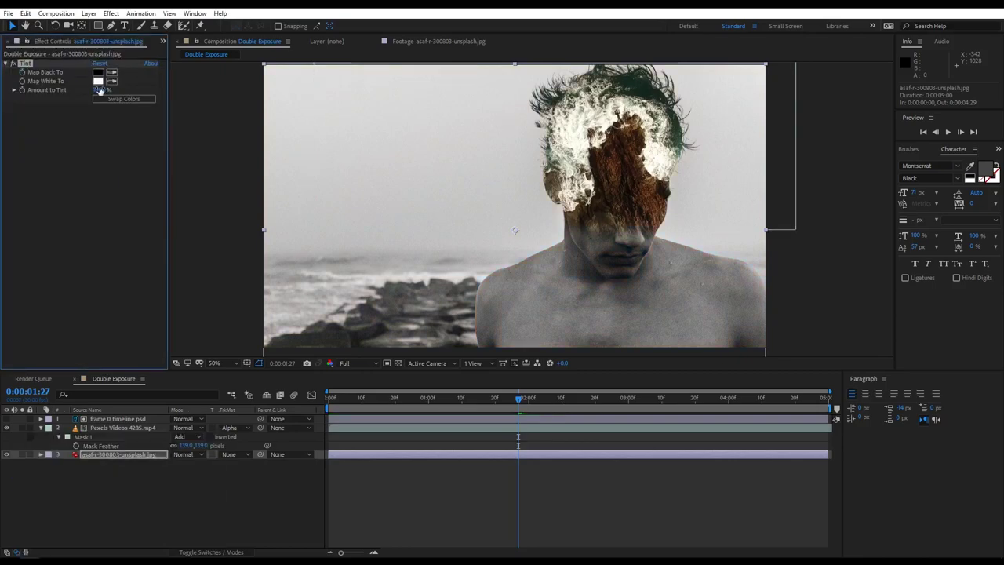
{"action": "left_click", "coordinate": [99, 90]}
{"action": "type", "text": "50"}
{"action": "key", "text": "Return"}
{"action": "left_click", "coordinate": [124, 430]}
{"action": "key", "text": "ctrl+v"}
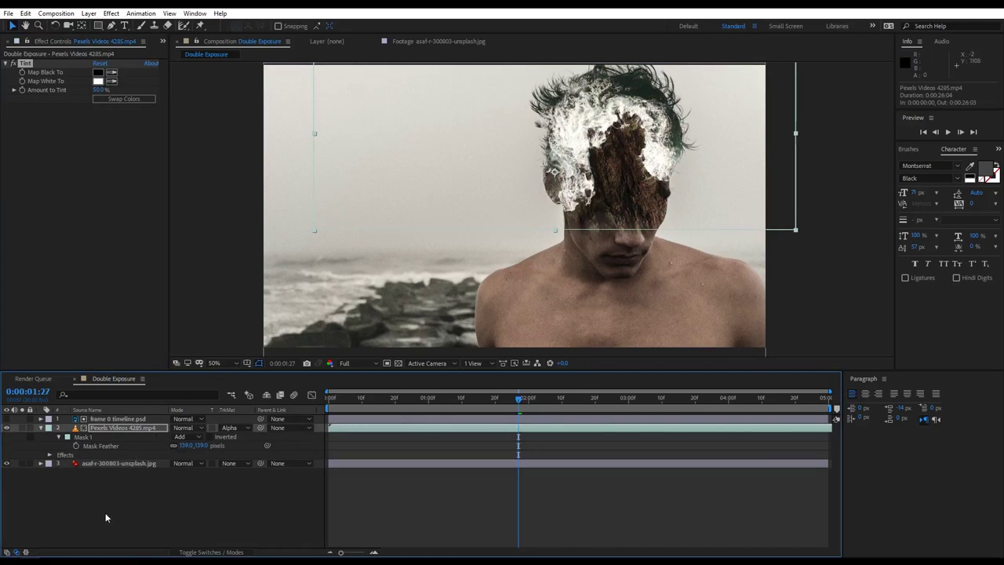
Step: Add a new adjustment layer at the top of the stack and apply the Looks effect to it
{"action": "right_click", "coordinate": [104, 492]}
{"action": "mouse_move", "coordinate": [143, 385]}
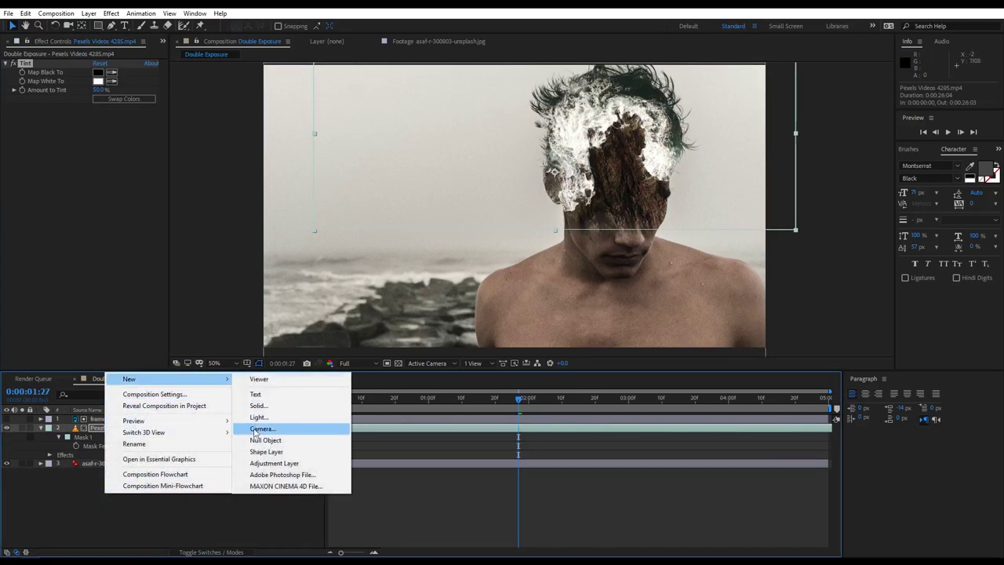
{"action": "left_click", "coordinate": [269, 464]}
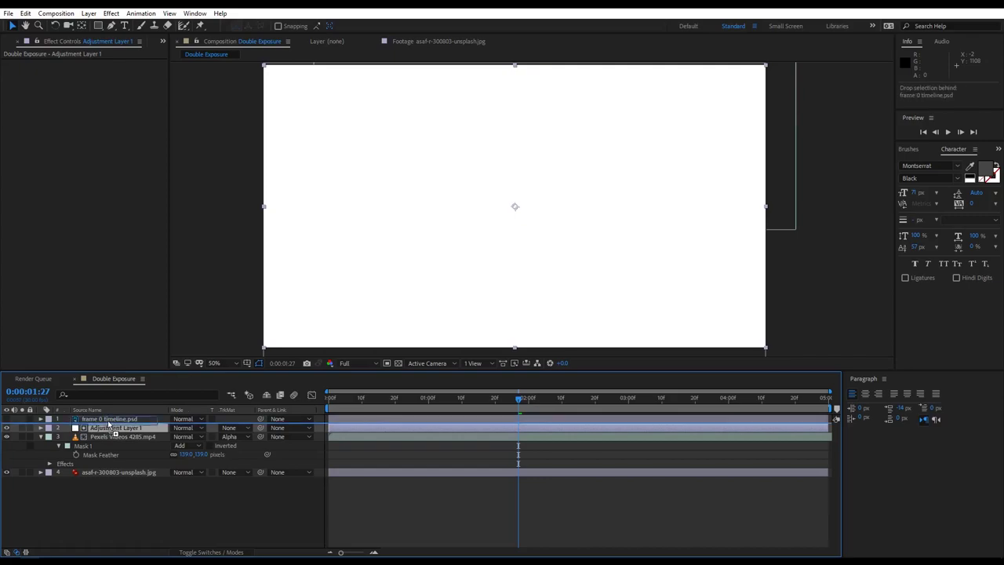
{"action": "left_click_drag", "start_coordinate": [109, 430], "coordinate": [109, 421]}
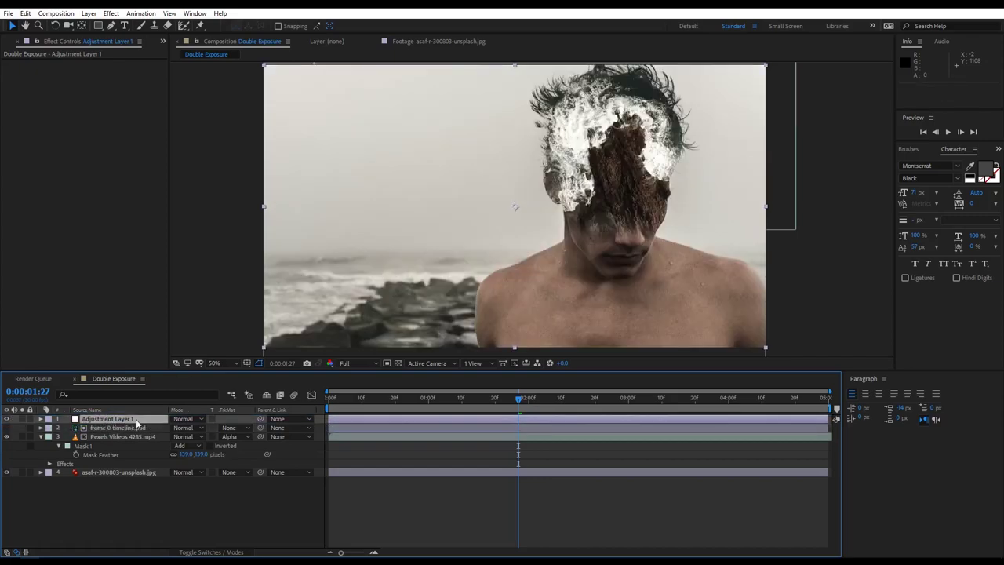
{"action": "key", "text": "ctrl+space"}
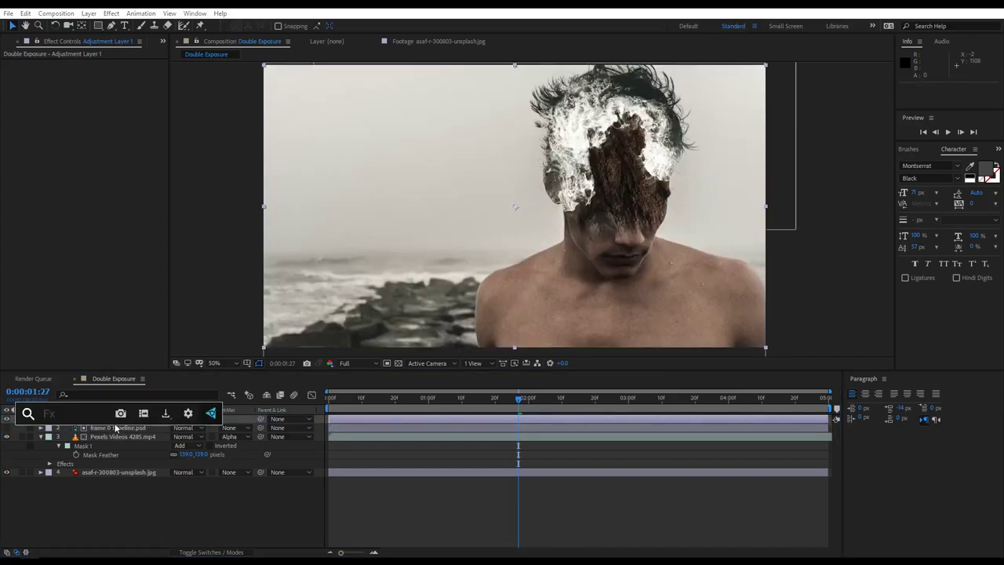
{"action": "type", "text": "look"}
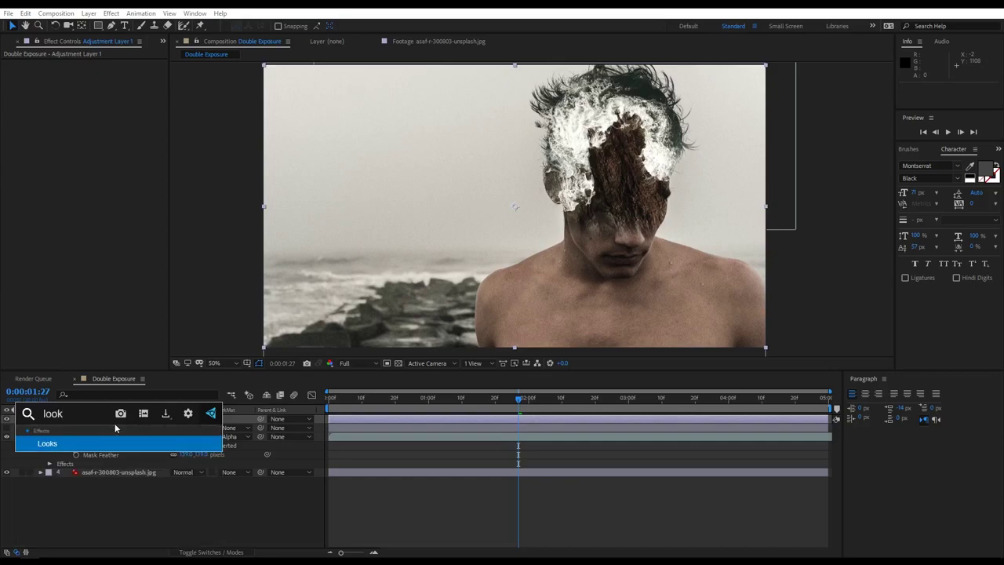
{"action": "left_click", "coordinate": [85, 444]}
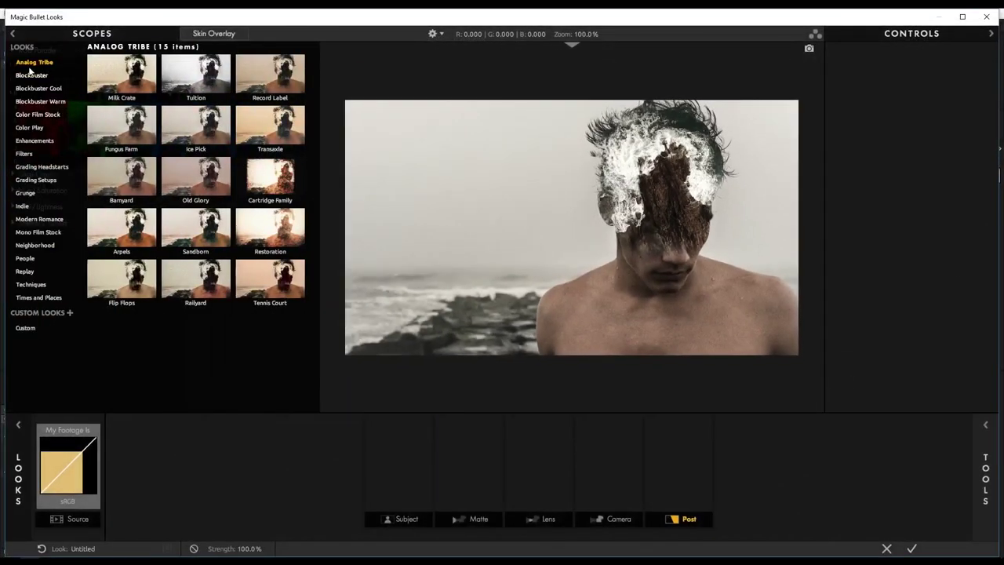
Step: Grade the composite with the Ice Pick look and apply it back in After Effects
{"action": "left_click", "coordinate": [208, 130]}
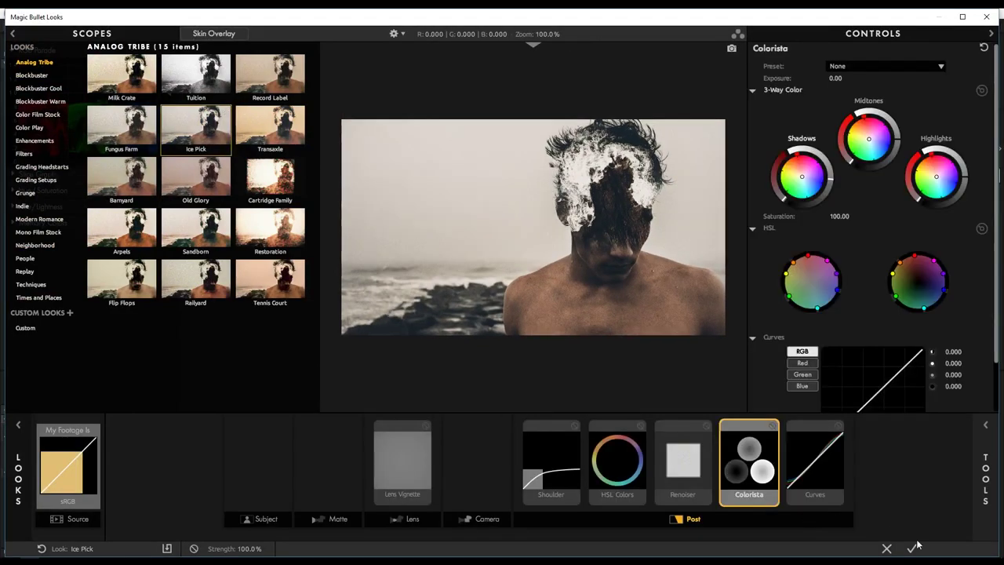
{"action": "left_click", "coordinate": [913, 549]}
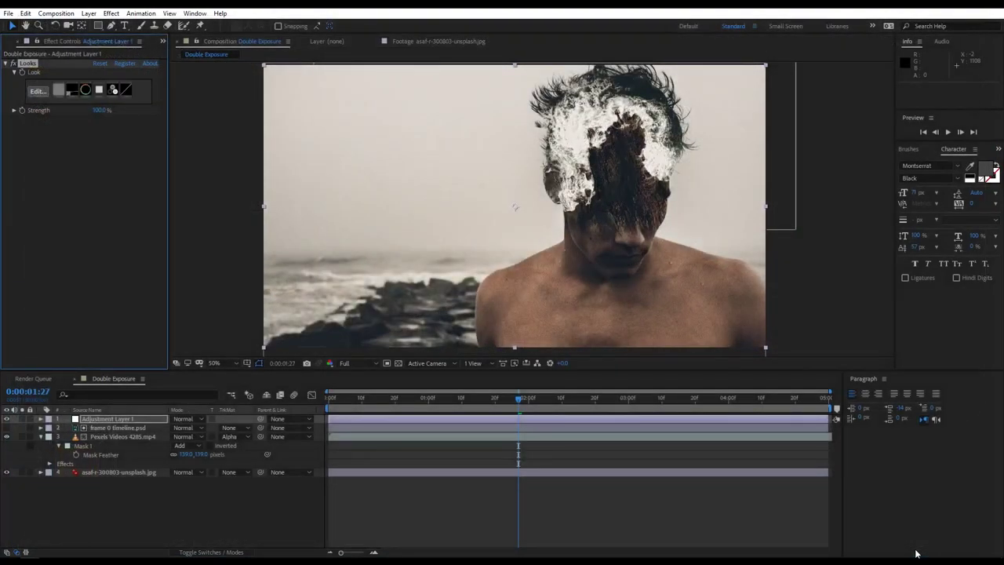
Step: Check the grade on another frame, then precompose all layers into a comp named Main
{"action": "mouse_move", "coordinate": [416, 397]}
{"action": "left_mouse_down"}
{"action": "mouse_move", "coordinate": [498, 398]}
{"action": "mouse_move", "coordinate": [552, 413]}
{"action": "left_mouse_up"}
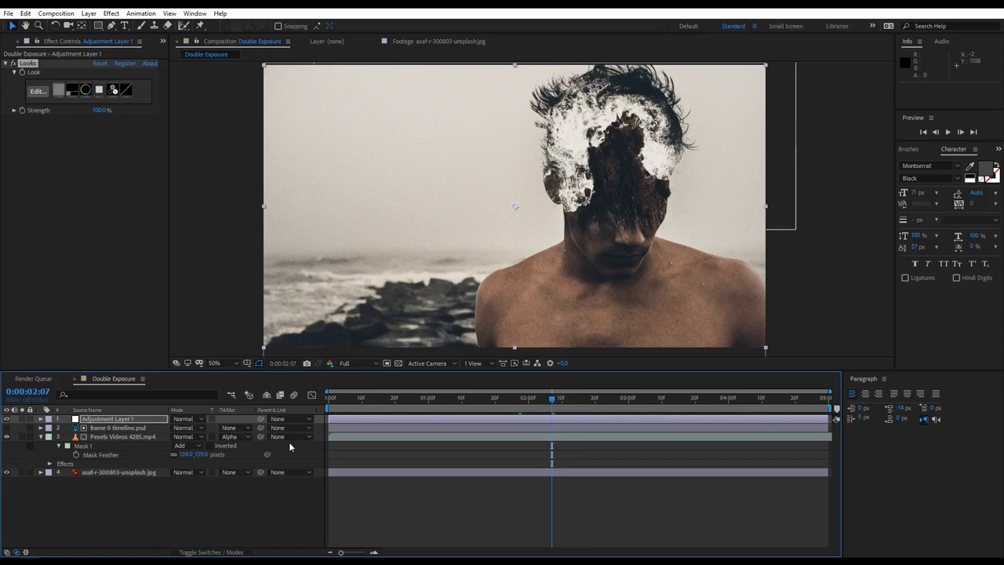
{"action": "left_click_drag", "start_coordinate": [146, 496], "coordinate": [80, 419]}
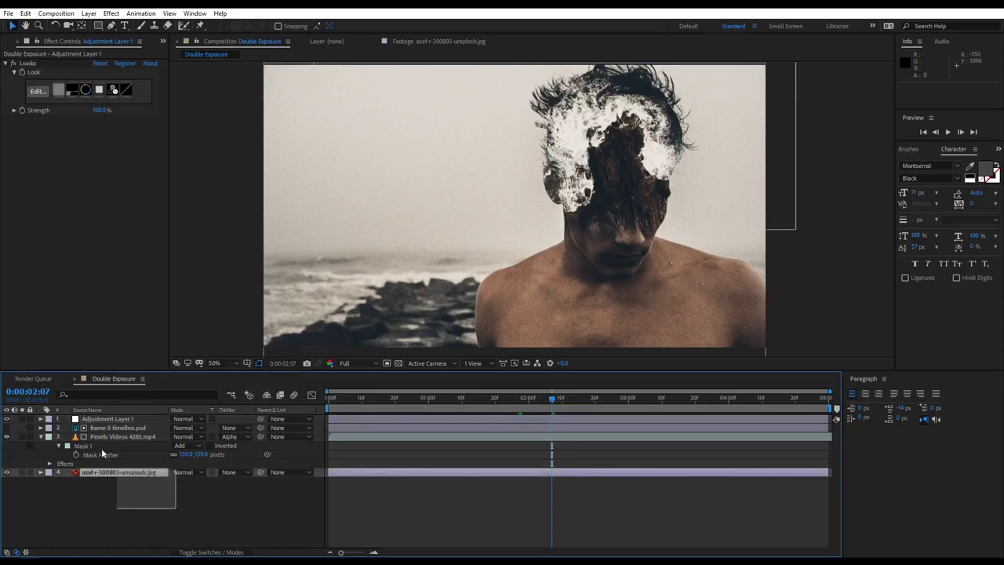
{"action": "key", "text": "ctrl+shift+c"}
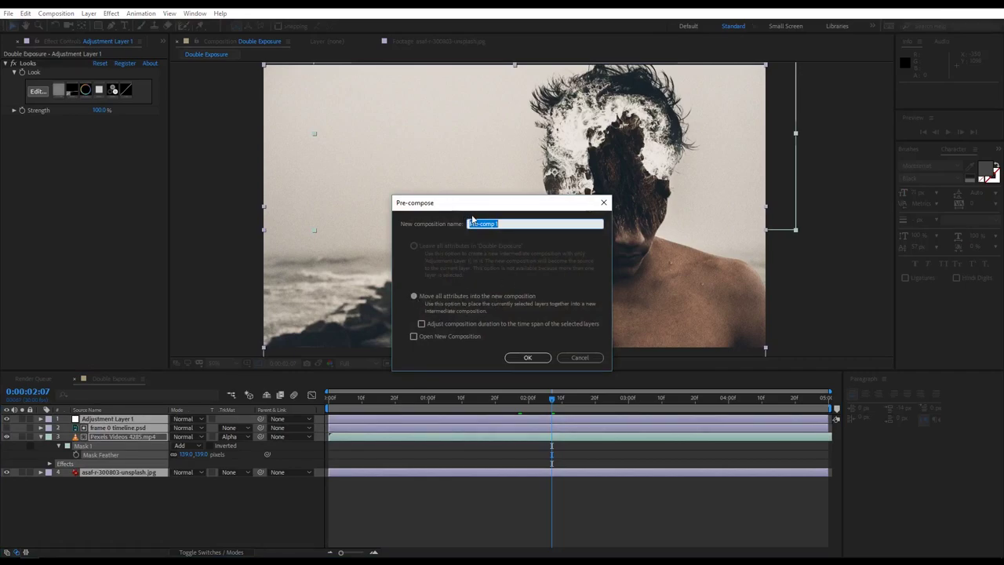
{"action": "type", "text": "Main"}
{"action": "left_click", "coordinate": [525, 357]}
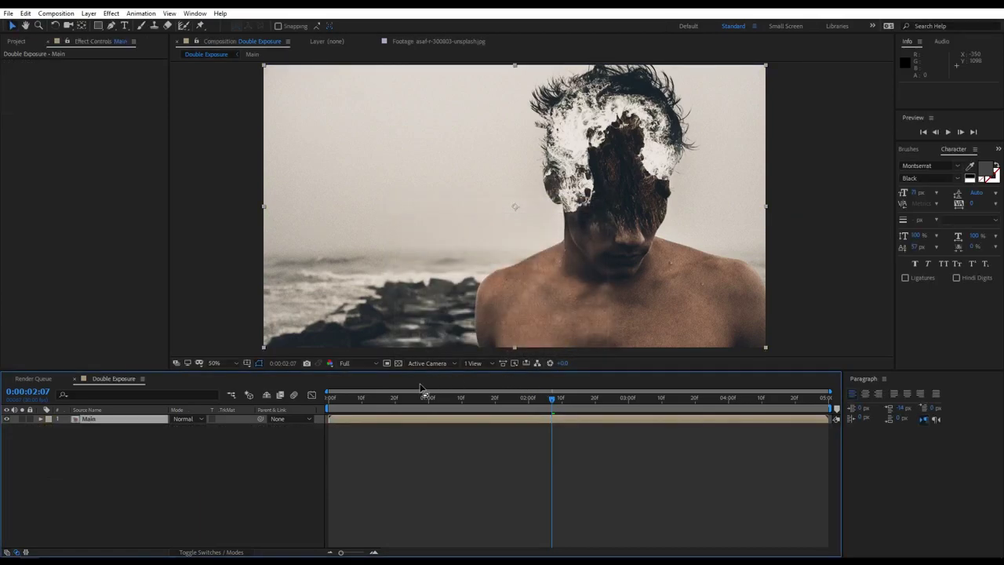
Step: Set the Main layer's Scale to 106% and return to the start of the timeline
{"action": "key", "text": "s"}
{"action": "left_click", "coordinate": [188, 428]}
{"action": "type", "text": "104"}
{"action": "key", "text": "Return"}
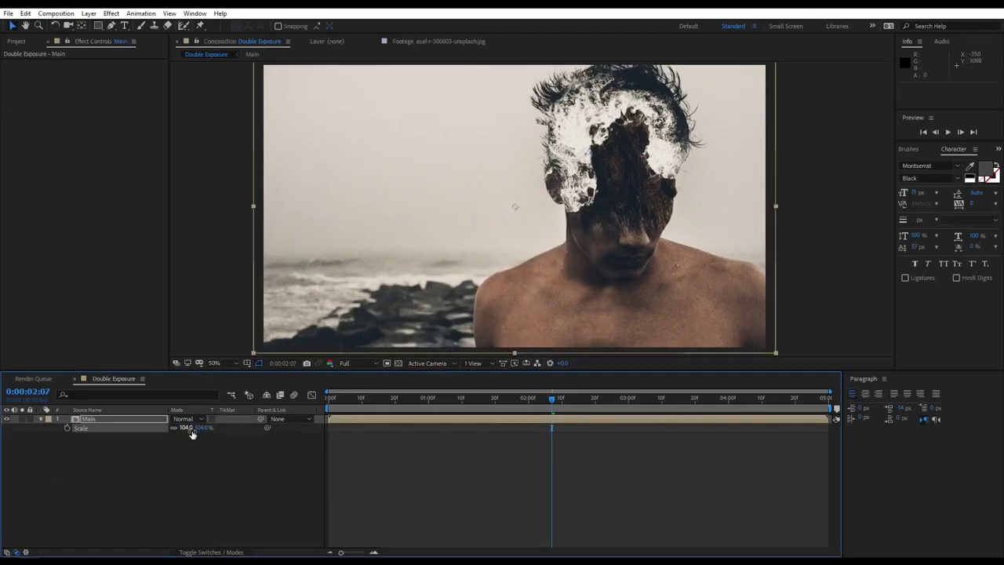
{"action": "left_click", "coordinate": [188, 427]}
{"action": "type", "text": "106"}
{"action": "key", "text": "Return"}
{"action": "key", "text": "Home"}
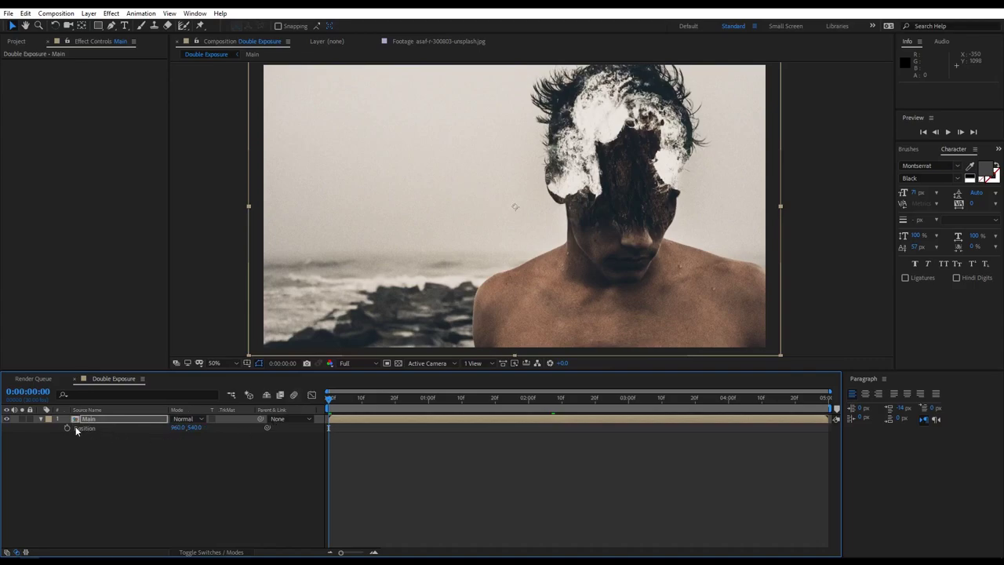
Step: Keyframe Main's Position from X 1010 at the first frame to X 916 at the last frame
{"action": "key", "text": "p"}
{"action": "left_click", "coordinate": [67, 428]}
{"action": "left_click_drag", "start_coordinate": [178, 428], "coordinate": [207, 429]}
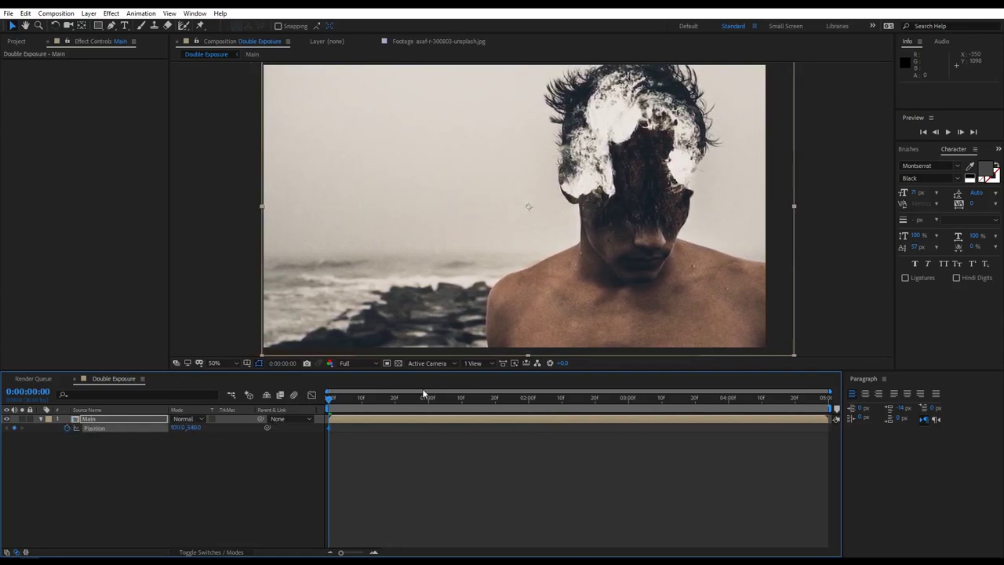
{"action": "left_click_drag", "start_coordinate": [355, 405], "coordinate": [826, 406]}
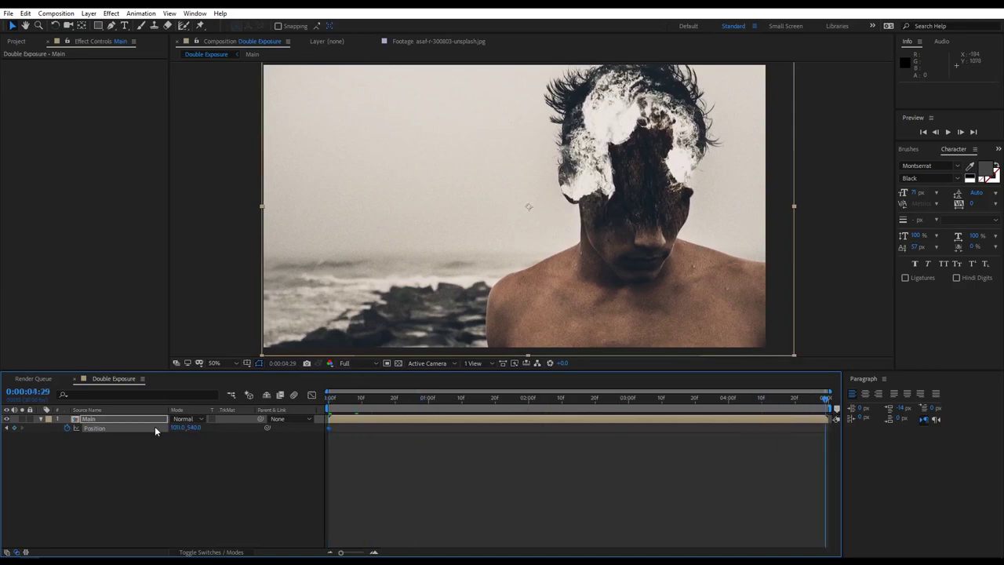
{"action": "left_click_drag", "start_coordinate": [178, 428], "coordinate": [127, 433]}
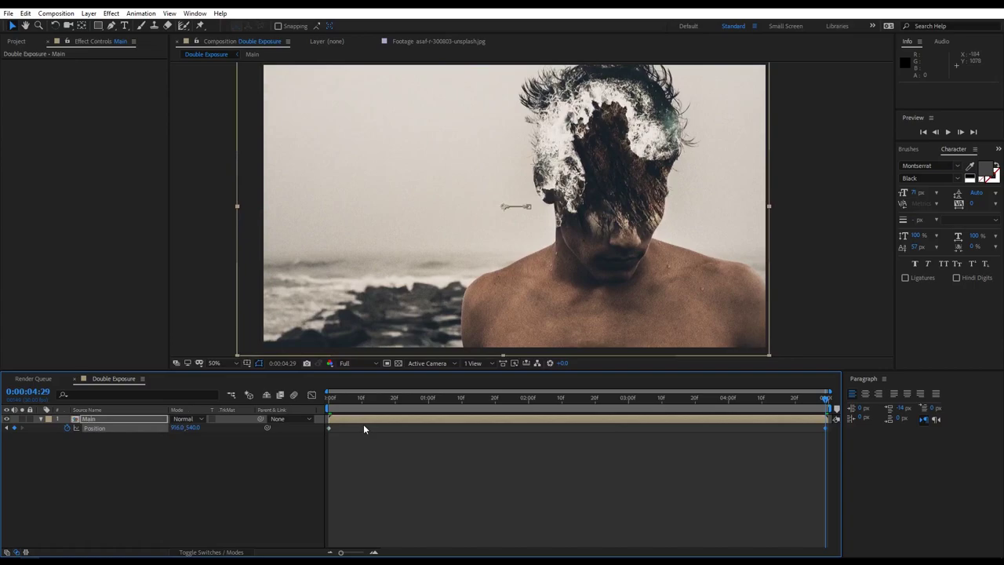
Step: Preview the drift animation and return near the start of the timeline
{"action": "key", "text": "space"}
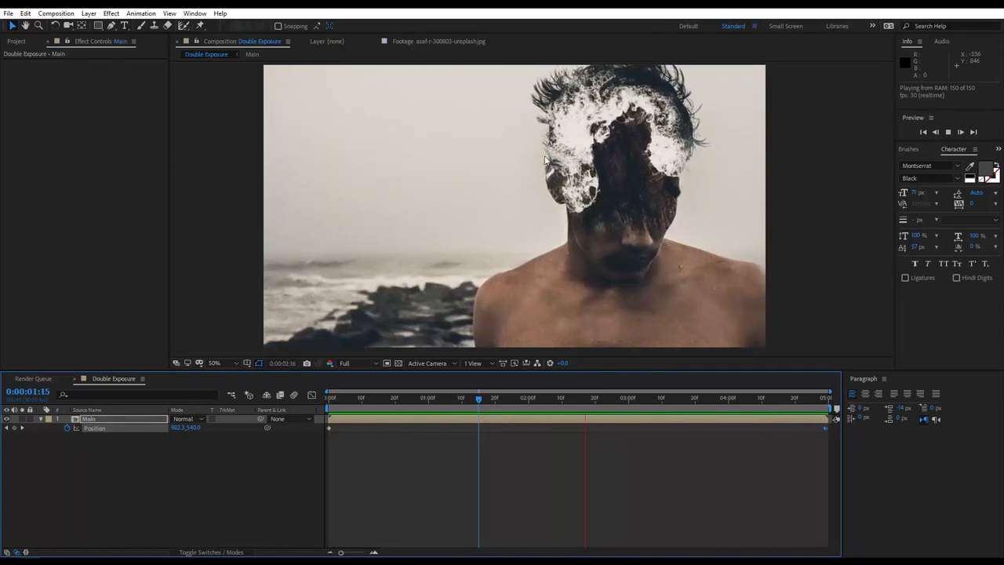
{"action": "key", "text": "space"}
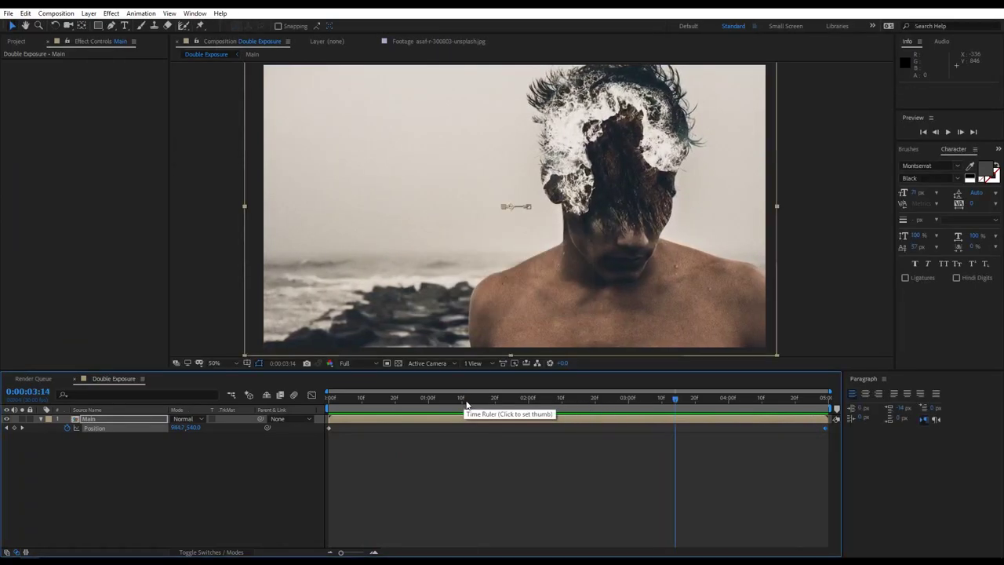
{"action": "left_click_drag", "start_coordinate": [466, 402], "coordinate": [396, 401]}
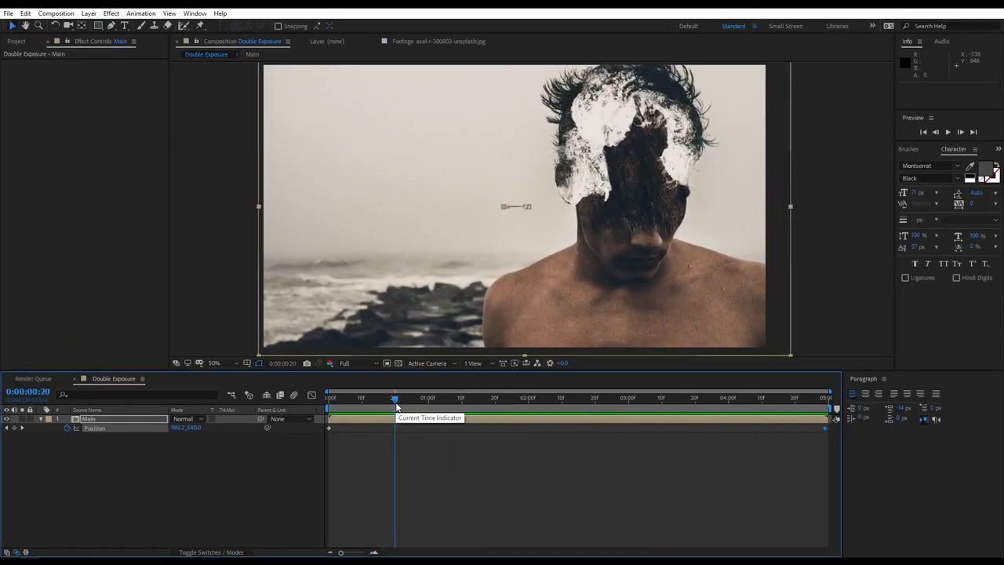